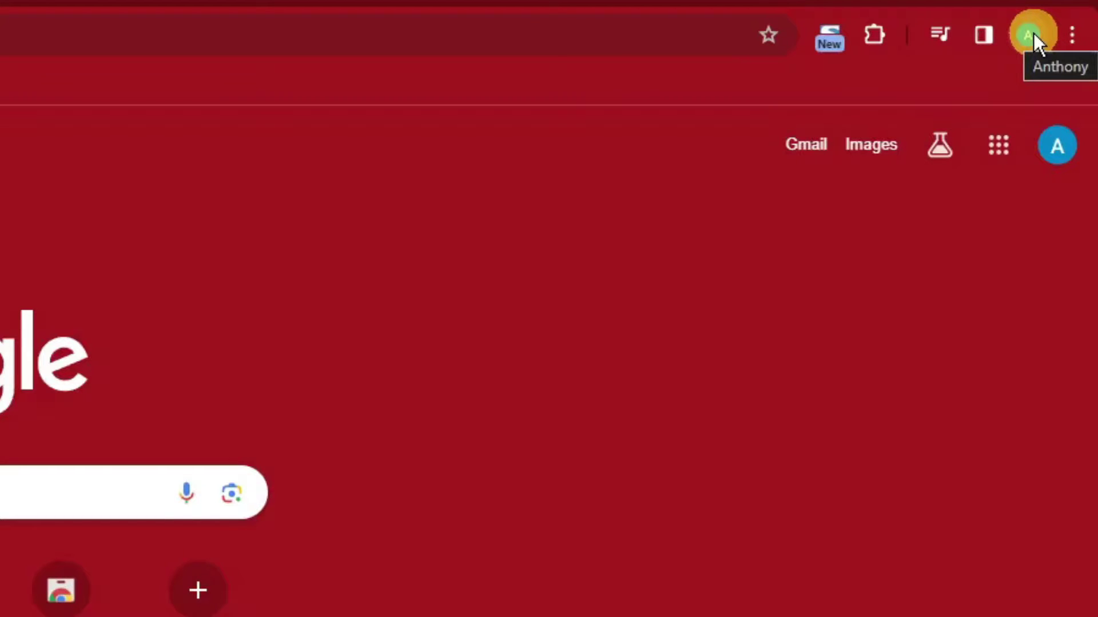
Dismiss the profile menu and bring up the installed-extensions list from the toolbar.
{"action": "left_click", "coordinate": [1034, 33]}
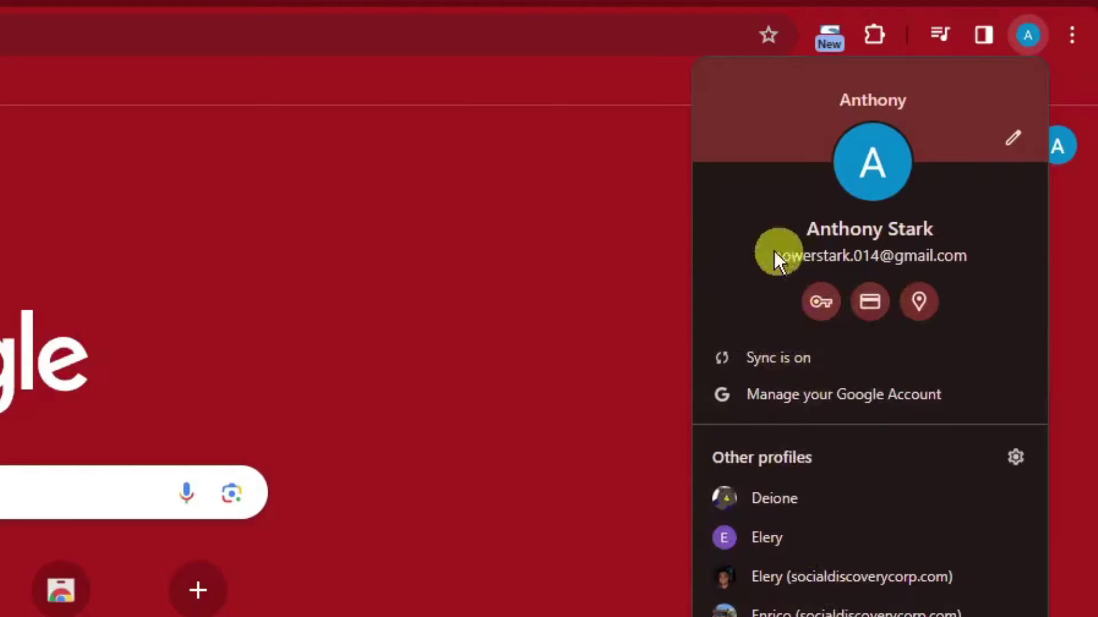
{"action": "left_click", "coordinate": [612, 251]}
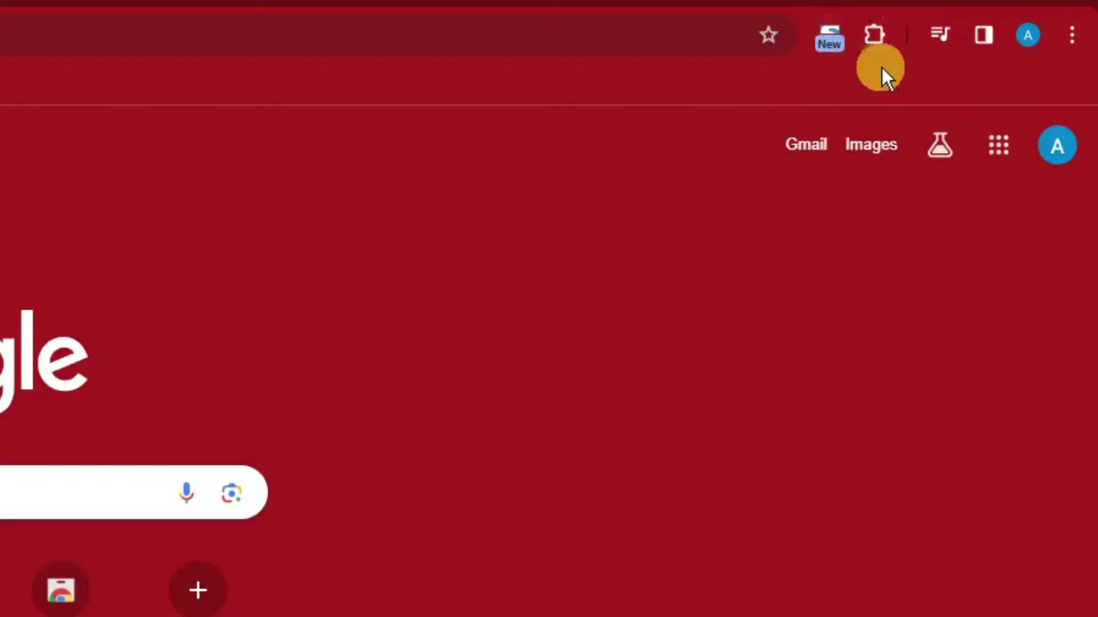
{"action": "left_click", "coordinate": [877, 36]}
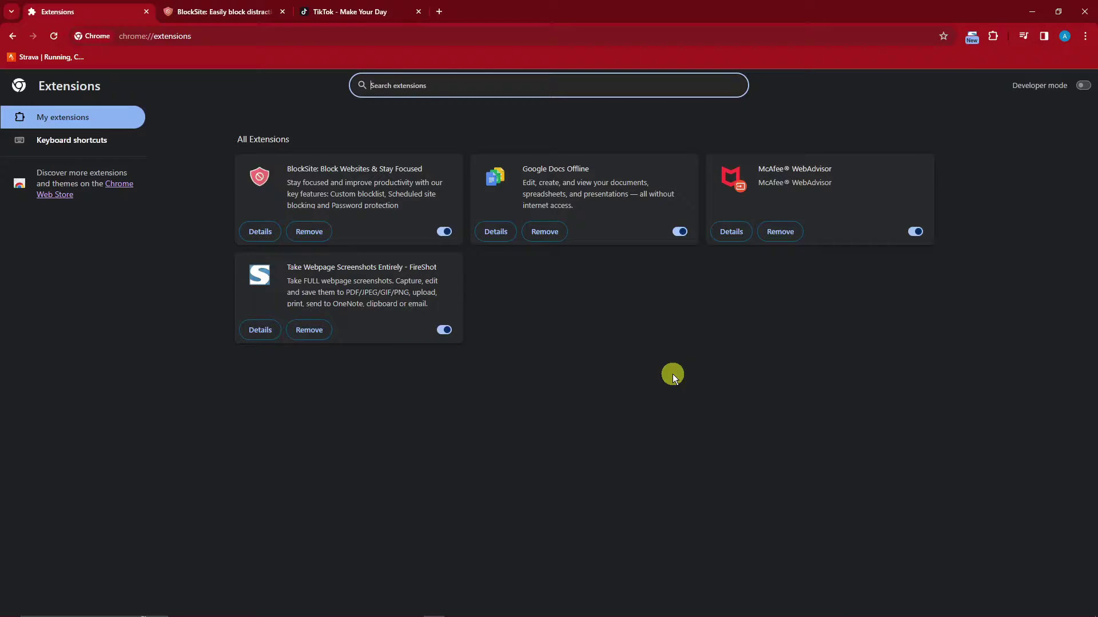
Search the Chrome Web Store for 'blocksite' and open the BlockSite listing.
{"action": "left_click", "coordinate": [123, 184]}
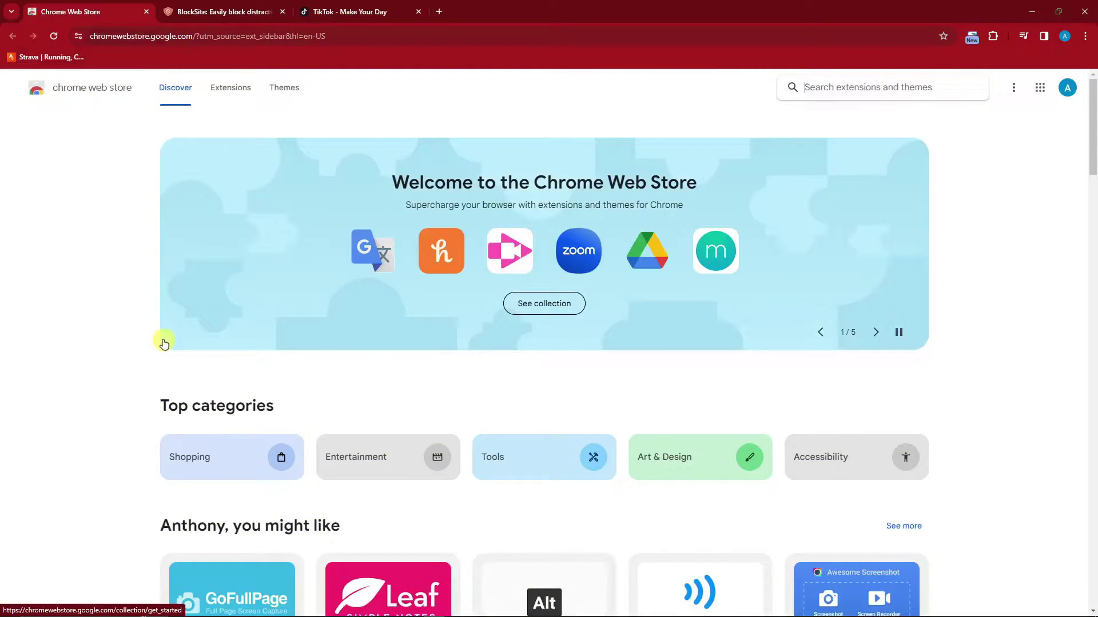
{"action": "scroll", "coordinate": [151, 354], "scroll_direction": "down", "scroll_amount": 2}
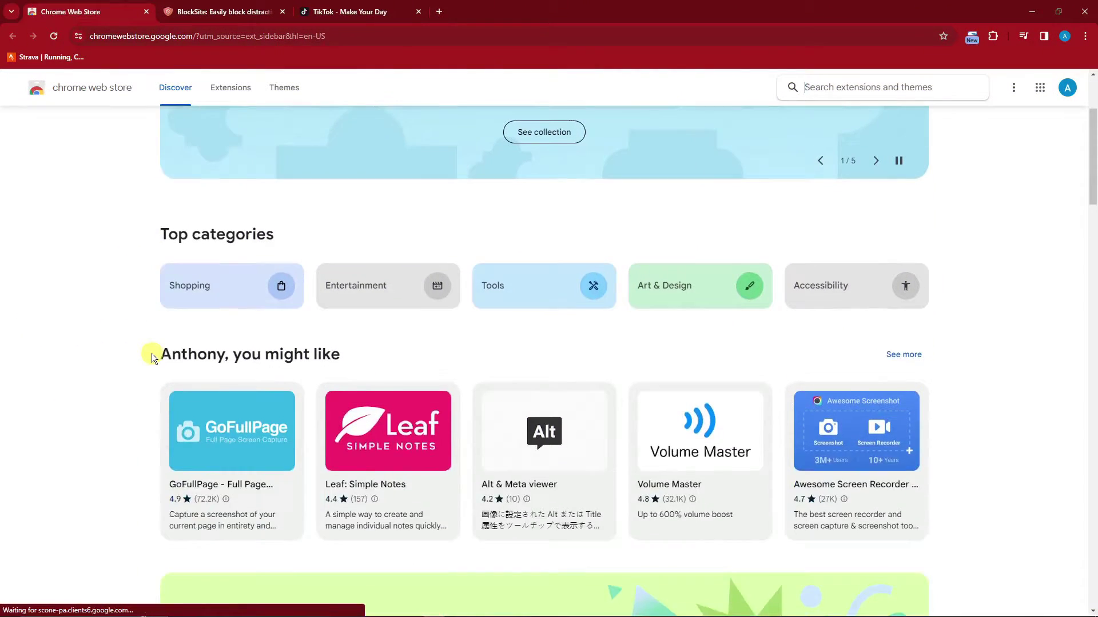
{"action": "scroll", "coordinate": [152, 354], "scroll_direction": "up", "scroll_amount": 2}
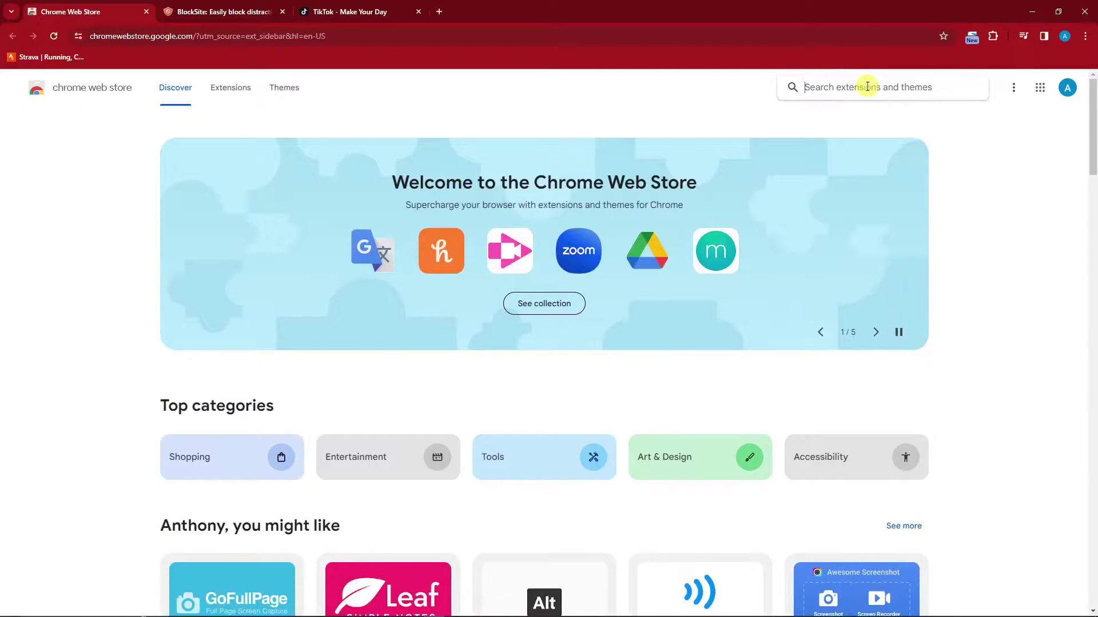
{"action": "type", "text": "blocksite"}
{"action": "key", "text": "Return"}
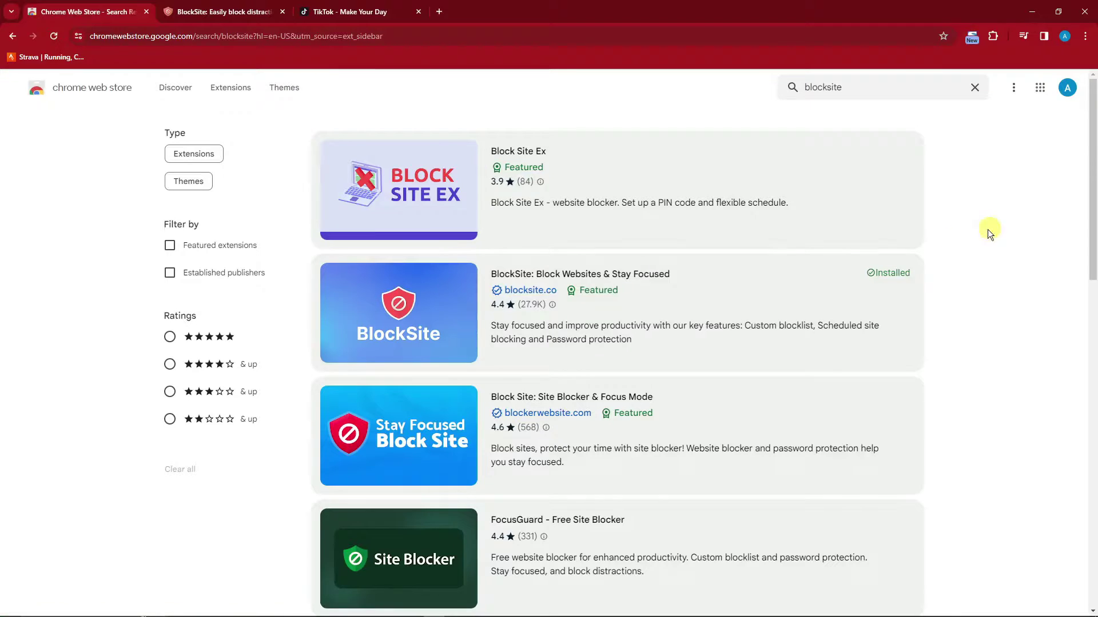
{"action": "left_click", "coordinate": [417, 302]}
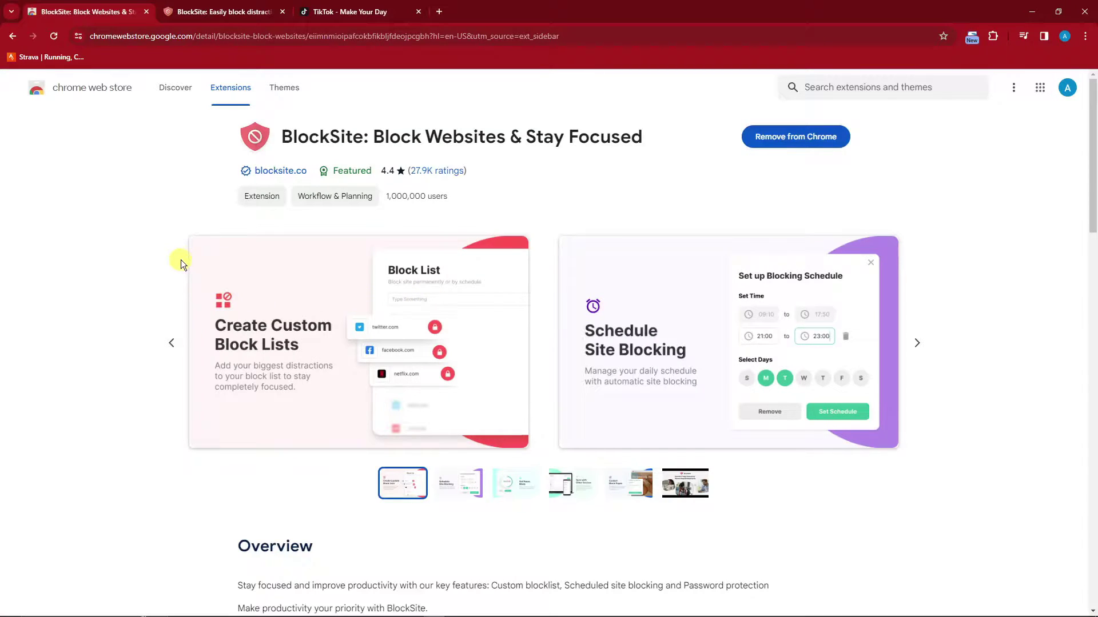
{"action": "scroll", "coordinate": [180, 256], "scroll_direction": "down", "scroll_amount": 3}
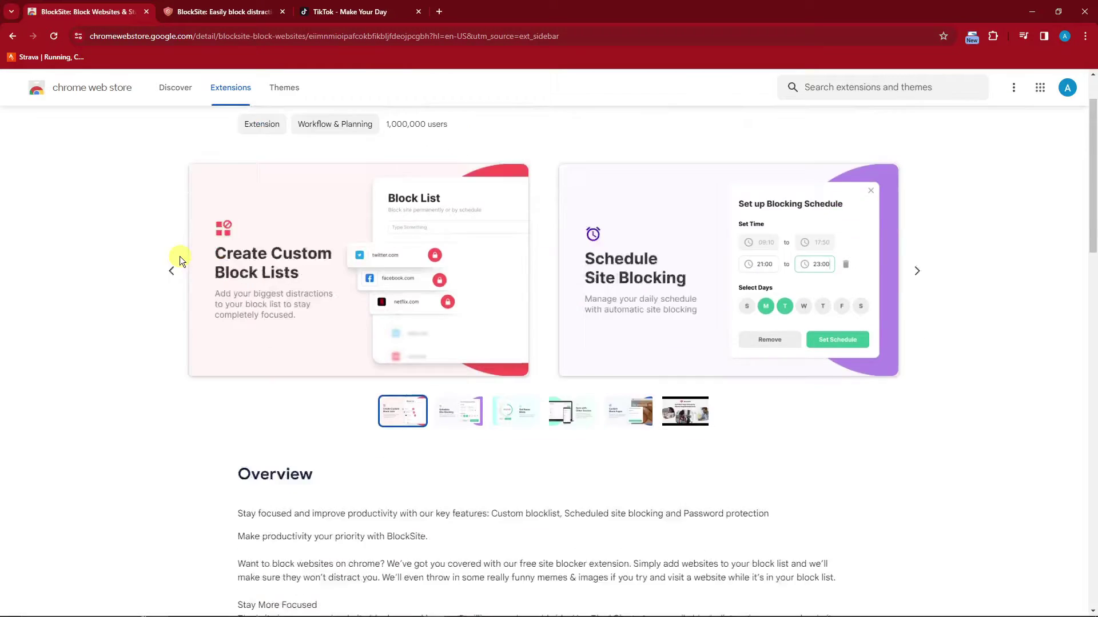
{"action": "scroll", "coordinate": [180, 257], "scroll_direction": "up", "scroll_amount": 3}
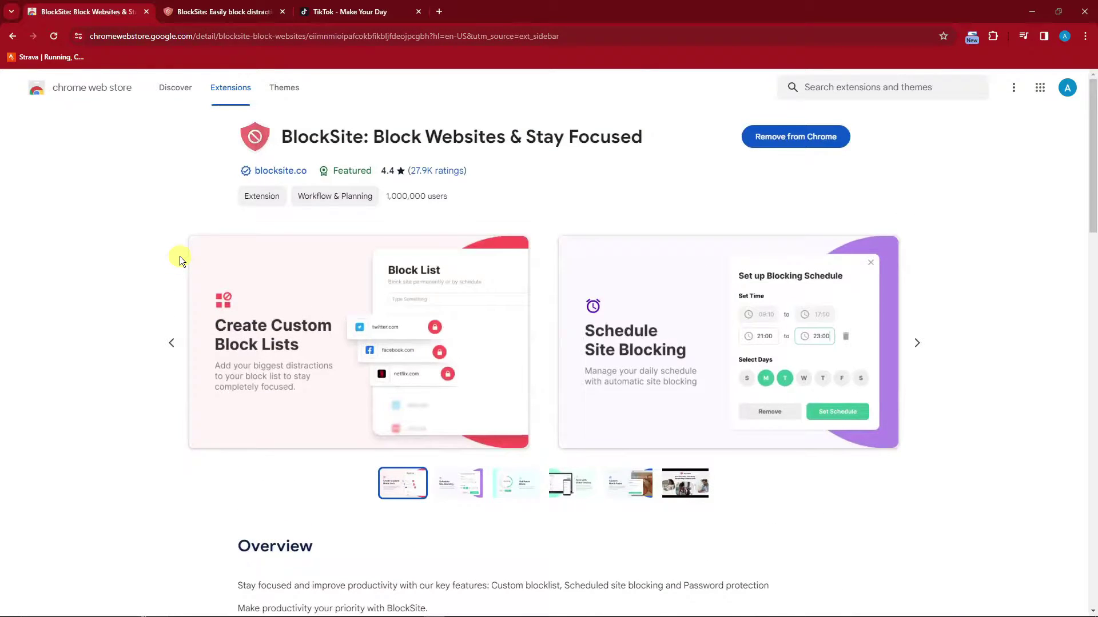
{"action": "scroll", "coordinate": [180, 256], "scroll_direction": "down", "scroll_amount": 3}
{"action": "scroll", "coordinate": [180, 256], "scroll_direction": "up", "scroll_amount": 3}
{"action": "scroll", "coordinate": [179, 256], "scroll_direction": "down", "scroll_amount": 3}
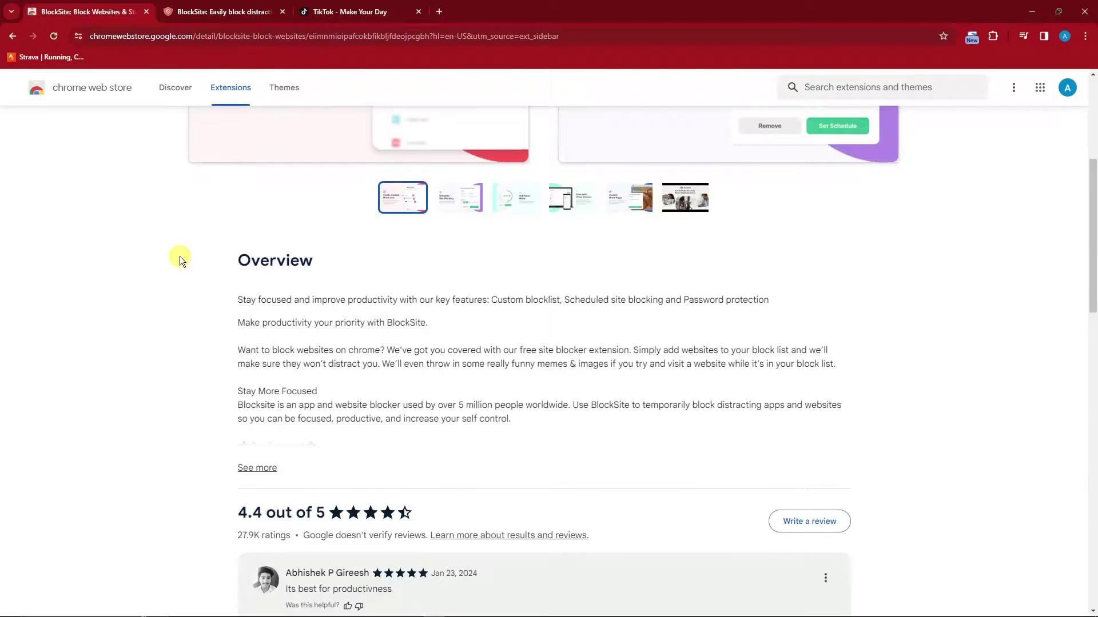
{"action": "scroll", "coordinate": [185, 259], "scroll_direction": "down", "scroll_amount": 3}
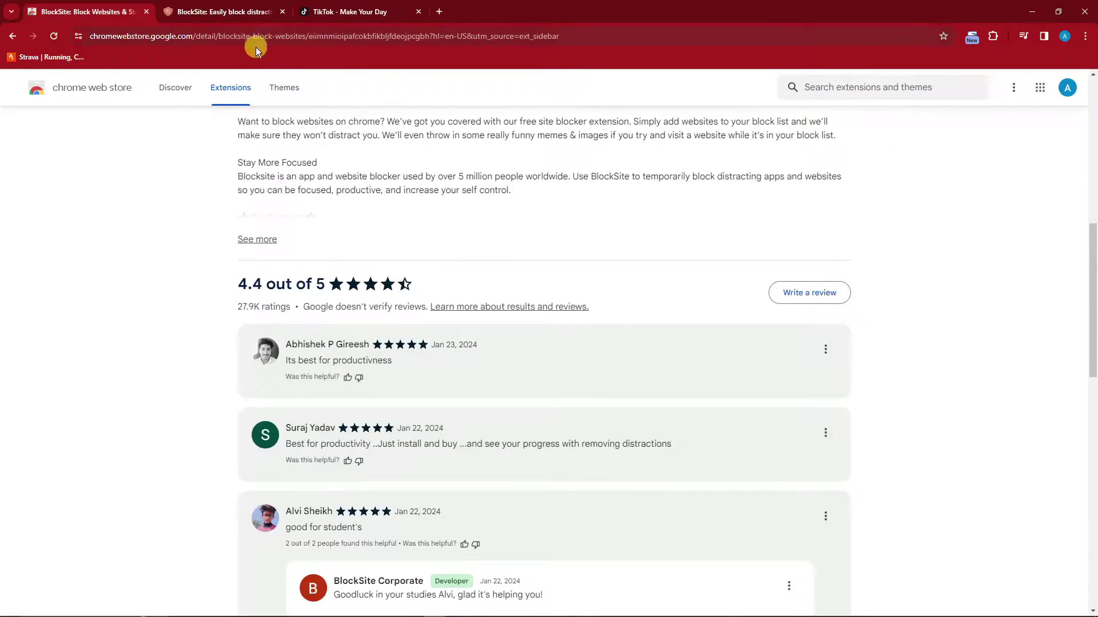
{"action": "scroll", "coordinate": [294, 338], "scroll_direction": "down", "scroll_amount": 3}
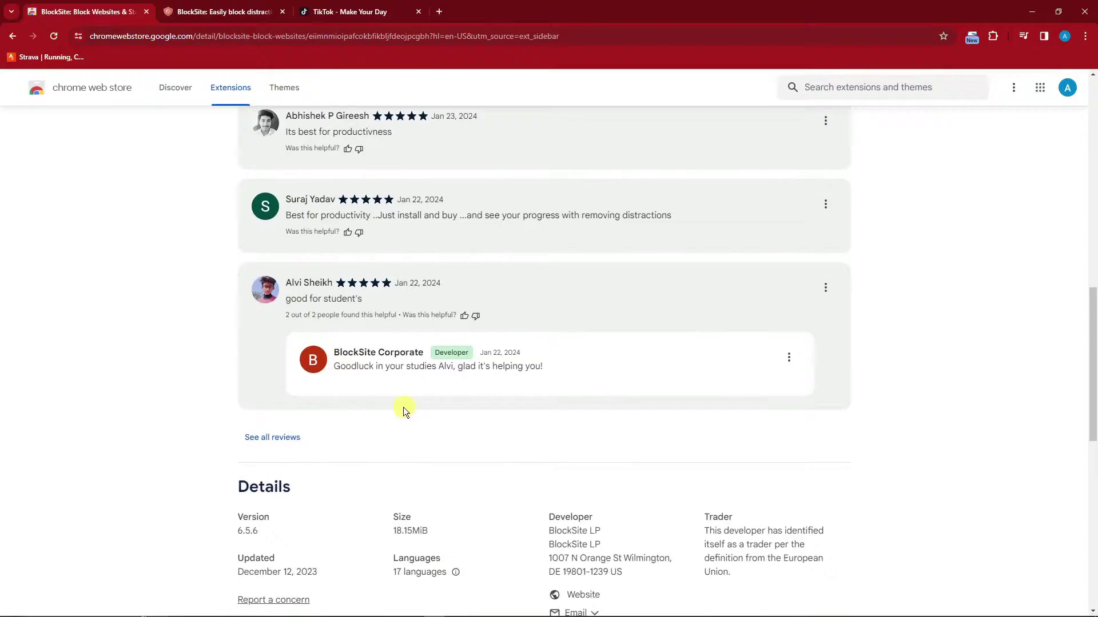
{"action": "scroll", "coordinate": [301, 390], "scroll_direction": "up", "scroll_amount": 4}
{"action": "scroll", "coordinate": [146, 349], "scroll_direction": "down", "scroll_amount": 3}
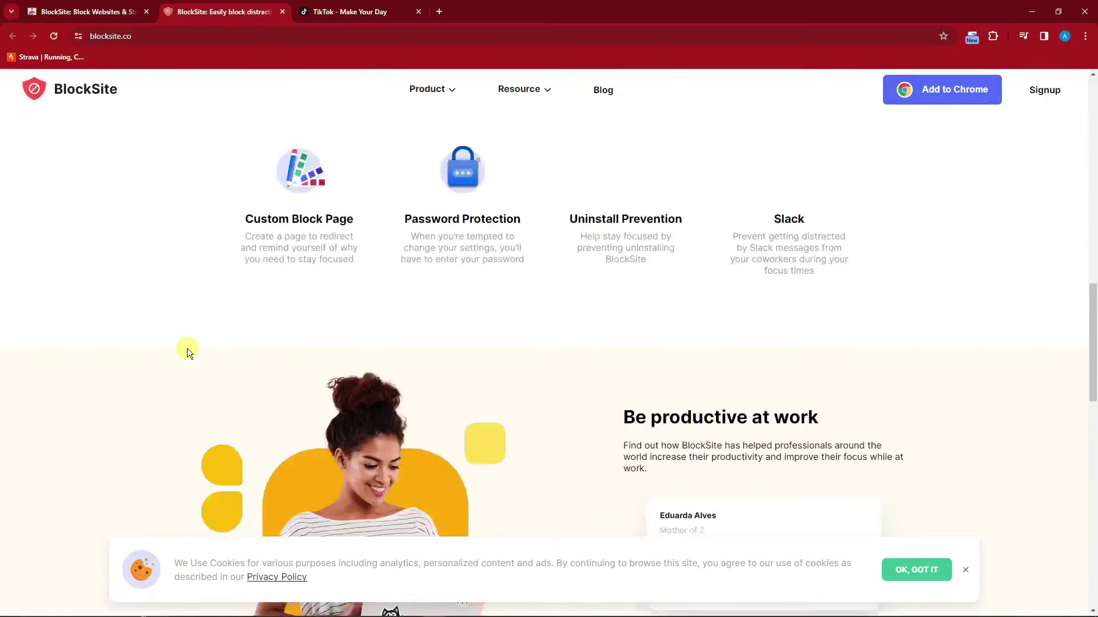
{"action": "scroll", "coordinate": [186, 348], "scroll_direction": "down", "scroll_amount": 3}
Dismiss the cookie banner on blocksite.co.
{"action": "left_click", "coordinate": [965, 569]}
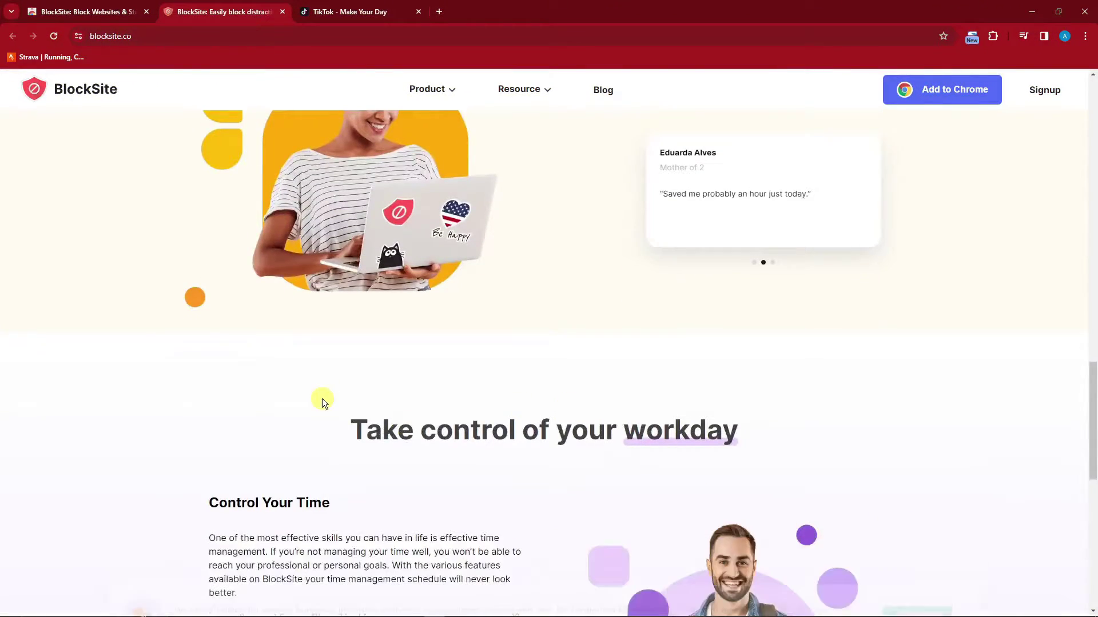
{"action": "scroll", "coordinate": [318, 396], "scroll_direction": "down", "scroll_amount": 3}
{"action": "scroll", "coordinate": [317, 391], "scroll_direction": "down", "scroll_amount": 3}
{"action": "scroll", "coordinate": [314, 404], "scroll_direction": "up", "scroll_amount": 4}
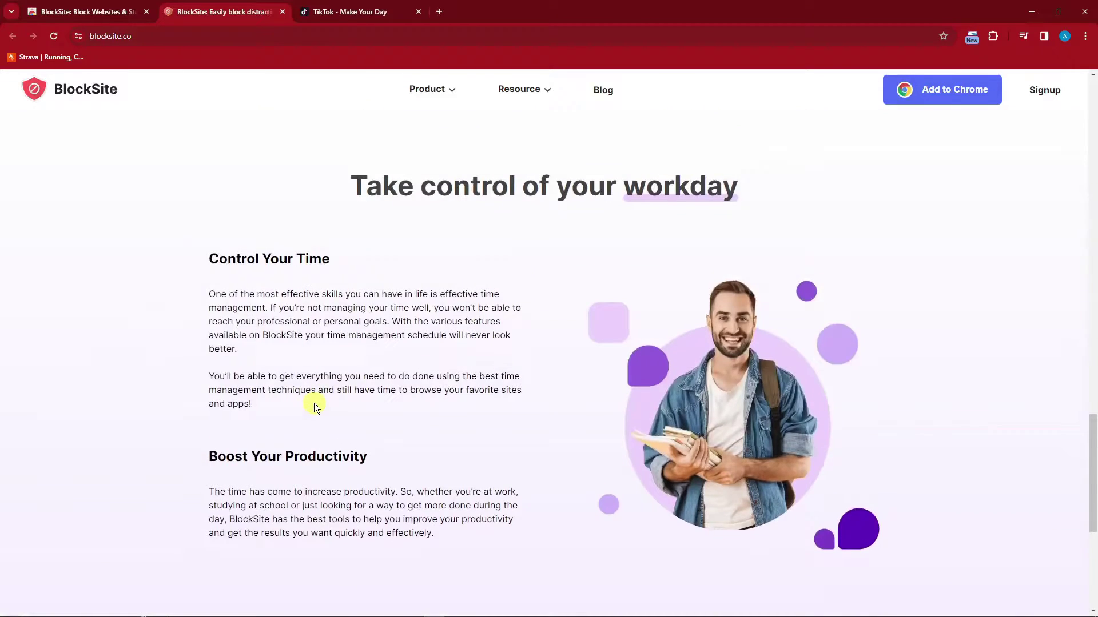
{"action": "scroll", "coordinate": [314, 403], "scroll_direction": "up", "scroll_amount": 4}
{"action": "scroll", "coordinate": [315, 403], "scroll_direction": "up", "scroll_amount": 4}
{"action": "scroll", "coordinate": [314, 403], "scroll_direction": "up", "scroll_amount": 4}
{"action": "scroll", "coordinate": [315, 403], "scroll_direction": "up", "scroll_amount": 4}
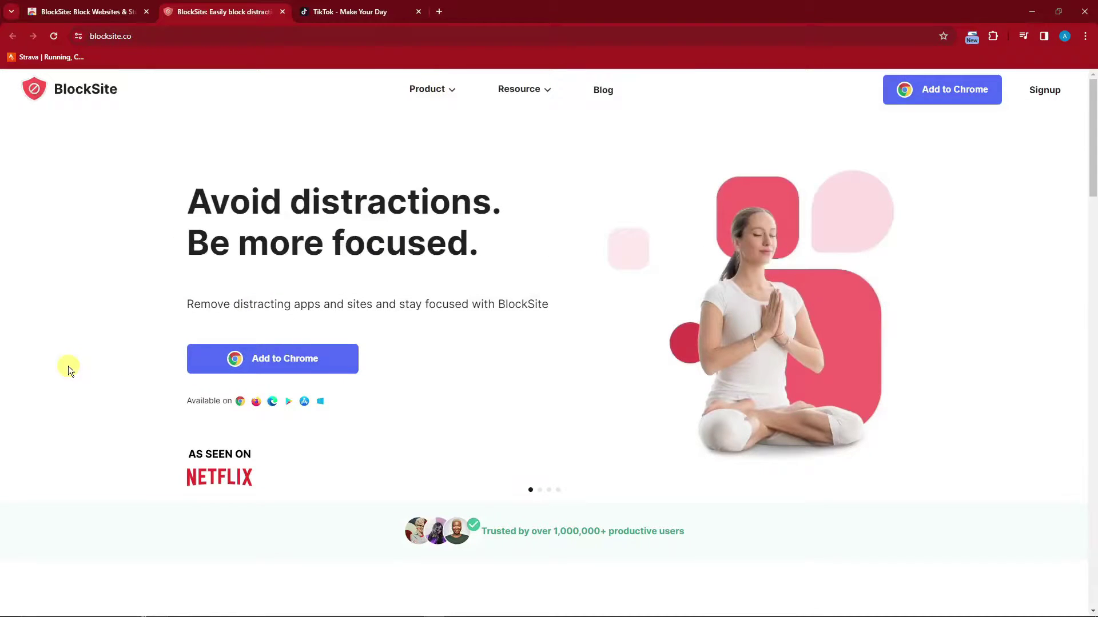
{"action": "scroll", "coordinate": [75, 368], "scroll_direction": "down", "scroll_amount": 4}
{"action": "scroll", "coordinate": [75, 368], "scroll_direction": "down", "scroll_amount": 3}
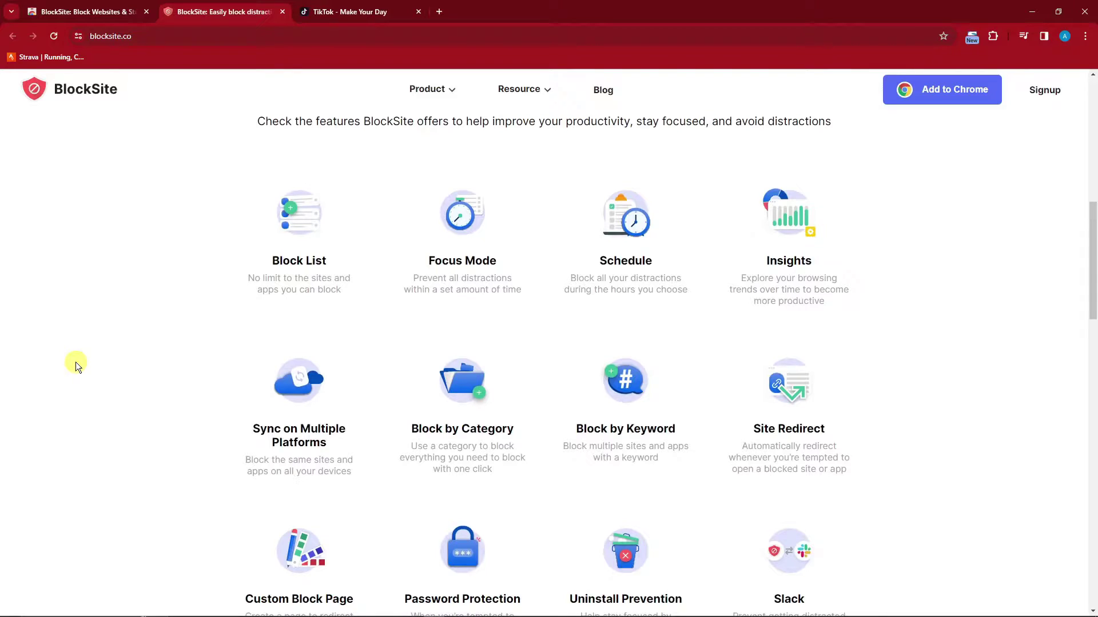
{"action": "scroll", "coordinate": [76, 366], "scroll_direction": "down", "scroll_amount": 3}
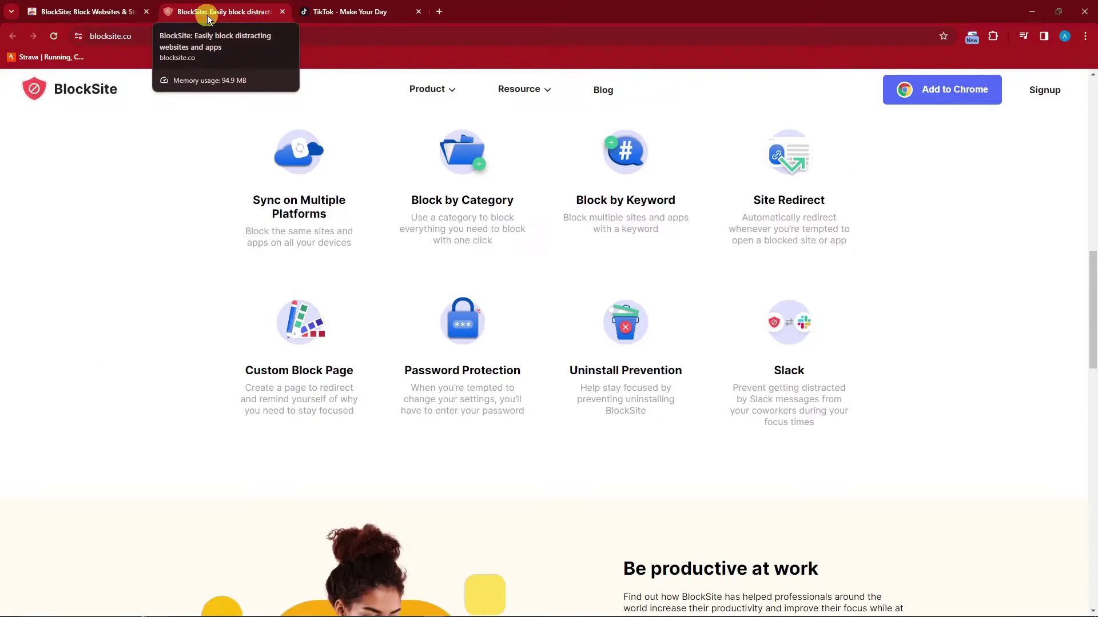
Pin BlockSite to the toolbar, then bring up its quick controls on TikTok.
{"action": "left_click", "coordinate": [995, 37]}
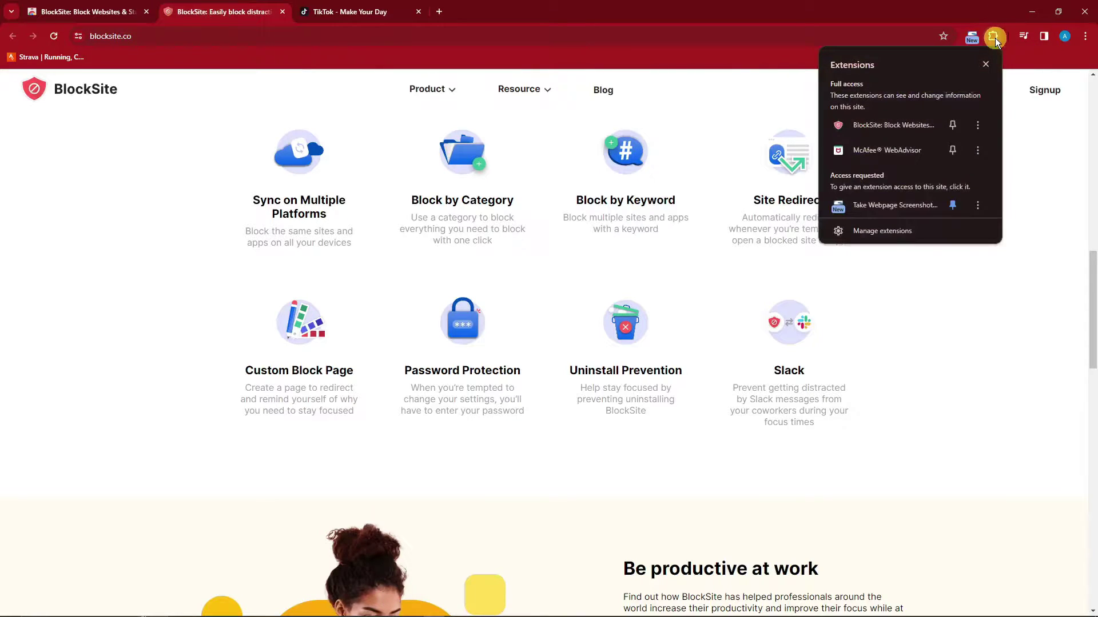
{"action": "left_click", "coordinate": [954, 125]}
{"action": "left_click", "coordinate": [866, 27]}
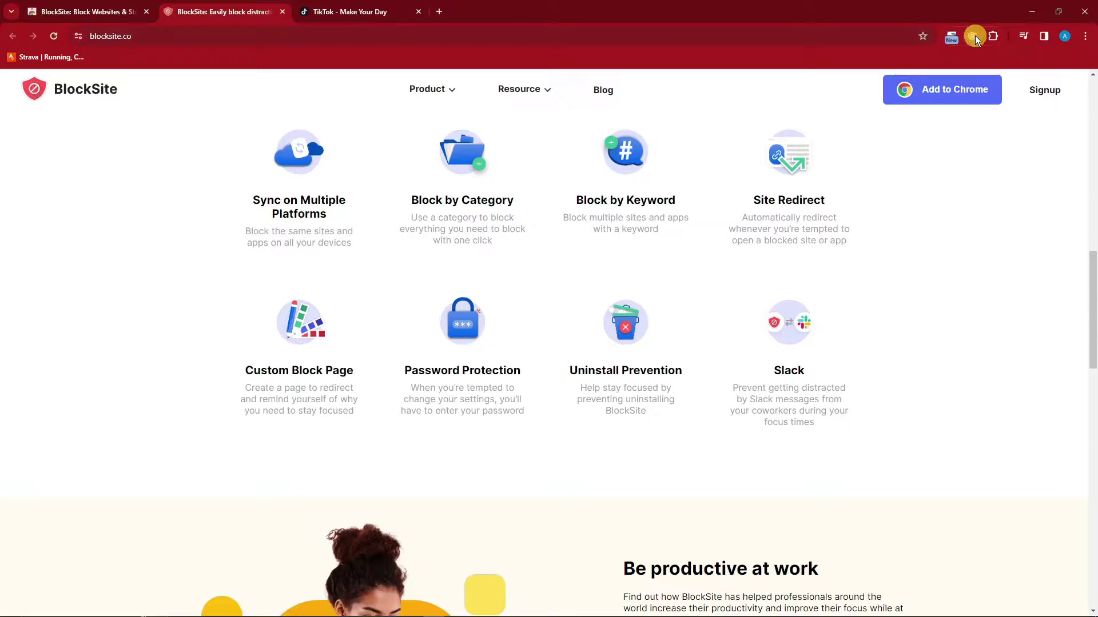
{"action": "left_click", "coordinate": [975, 36]}
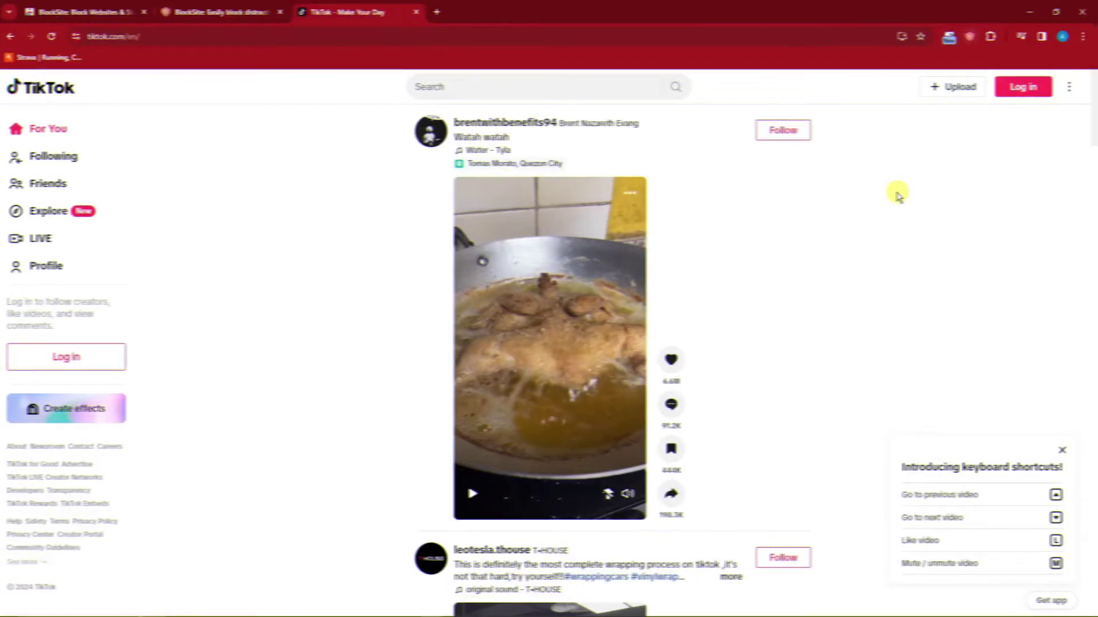
Block tiktok.com in BlockSite, dismiss the rating popup, and refresh the tab.
{"action": "left_click", "coordinate": [971, 40]}
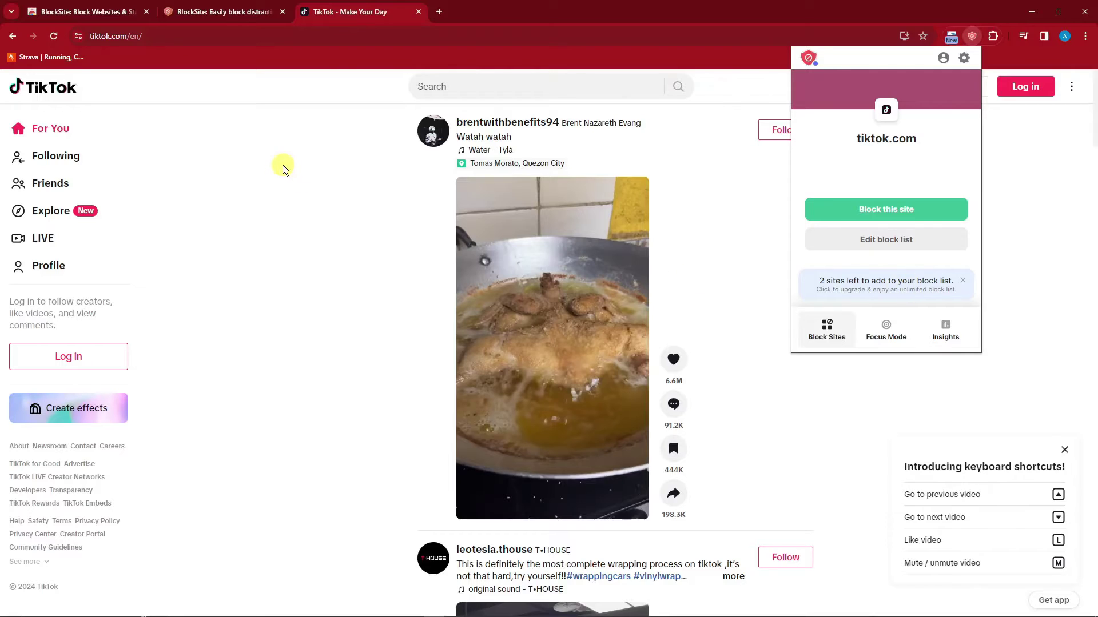
{"action": "left_click", "coordinate": [904, 218]}
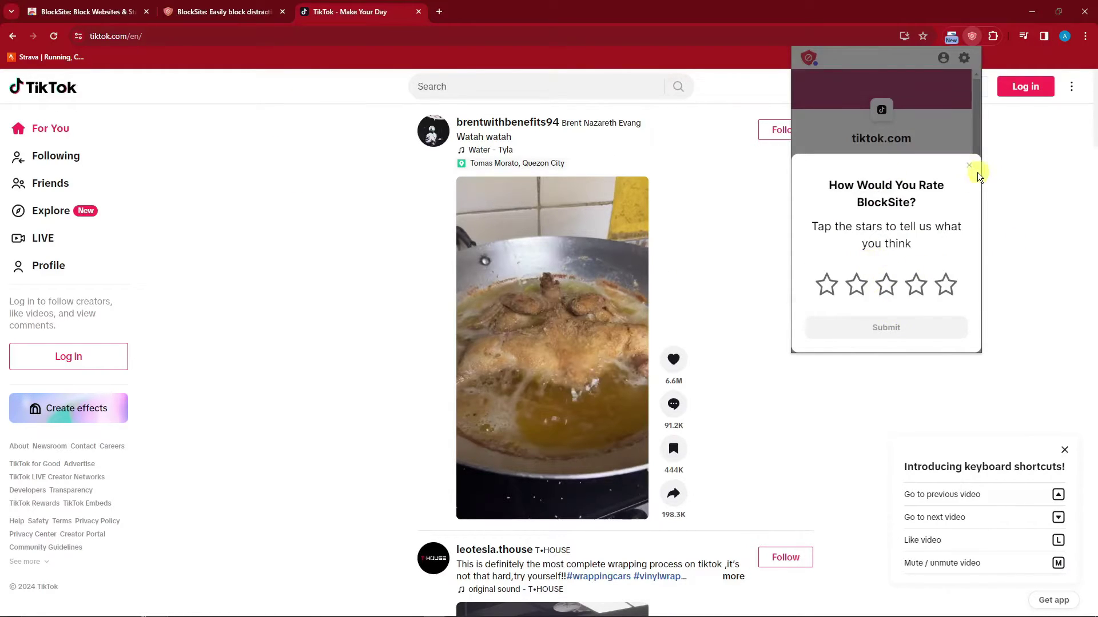
{"action": "left_click", "coordinate": [970, 165]}
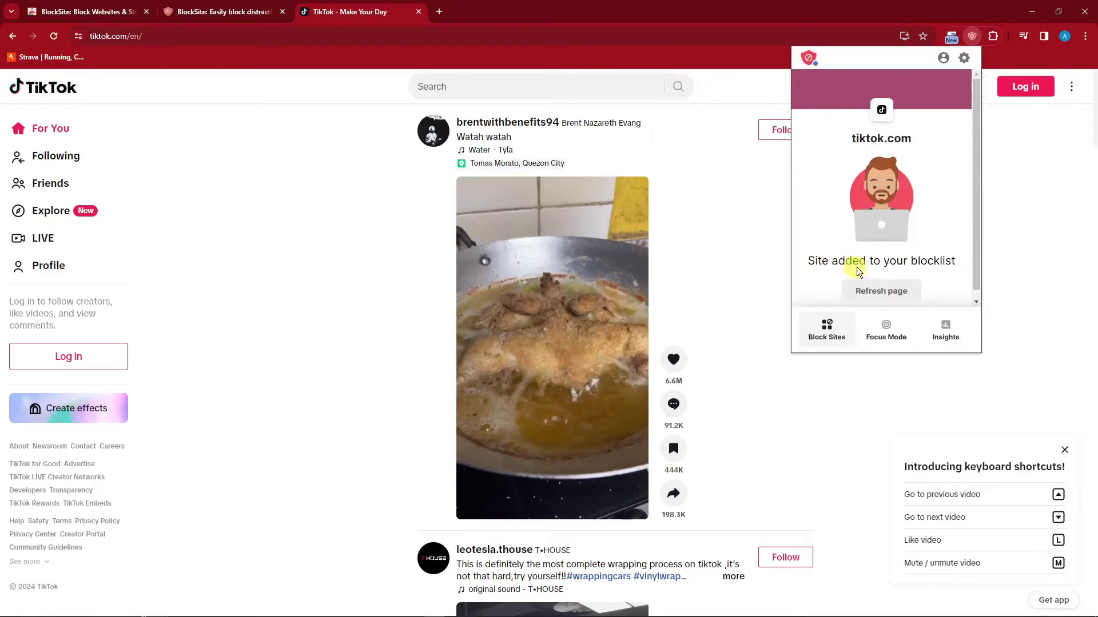
{"action": "left_click", "coordinate": [891, 292]}
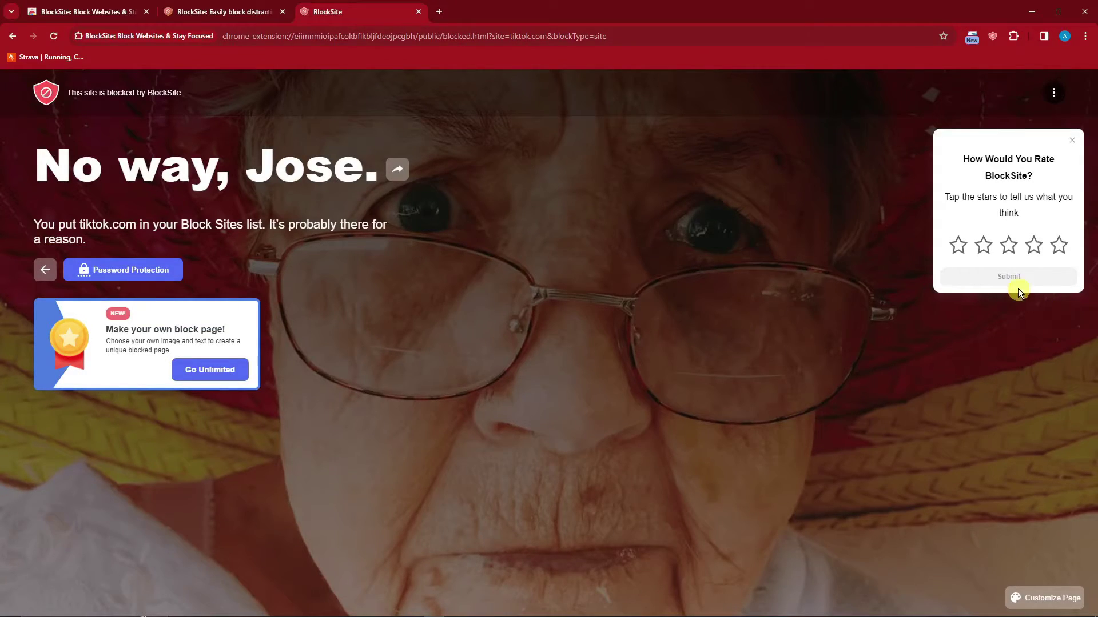
From the tiktok.com block page, open BlockSite's Edit block list.
{"action": "left_click", "coordinate": [994, 34]}
{"action": "scroll", "coordinate": [907, 306], "scroll_direction": "down", "scroll_amount": 1}
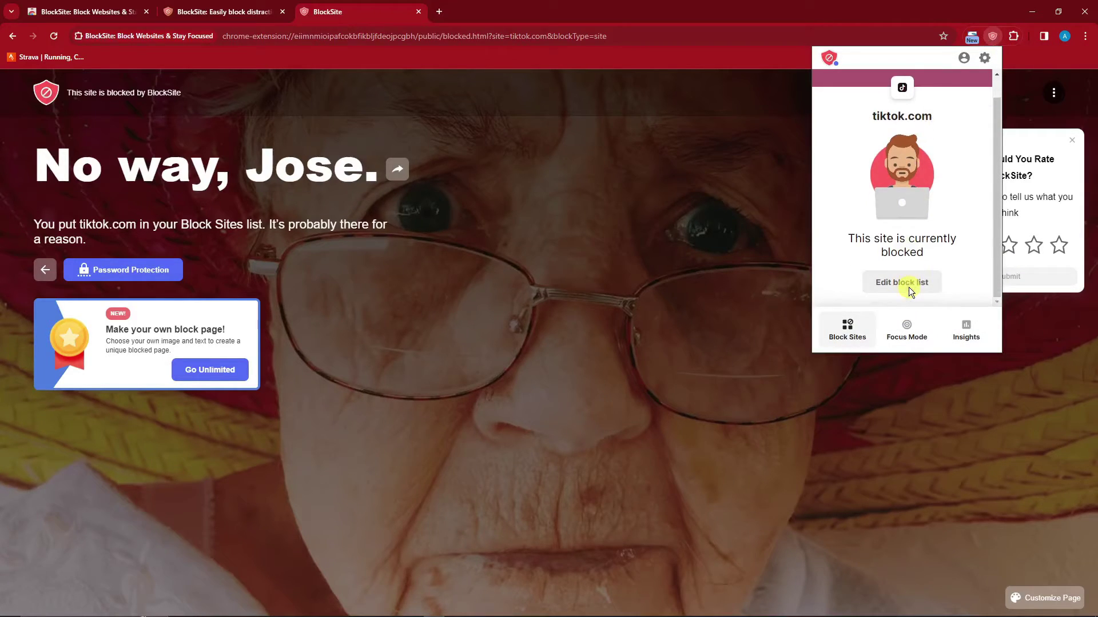
{"action": "left_click", "coordinate": [903, 283]}
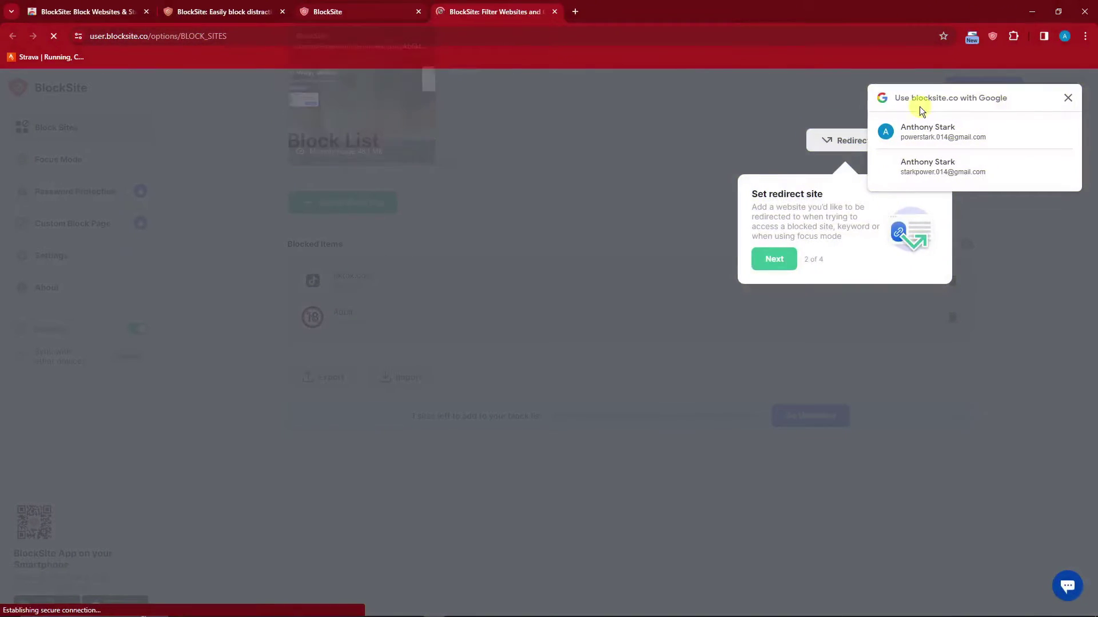
Dismiss the sign-in and tour popups, then delete tiktok.com from Blocked Items.
{"action": "left_click", "coordinate": [1064, 97]}
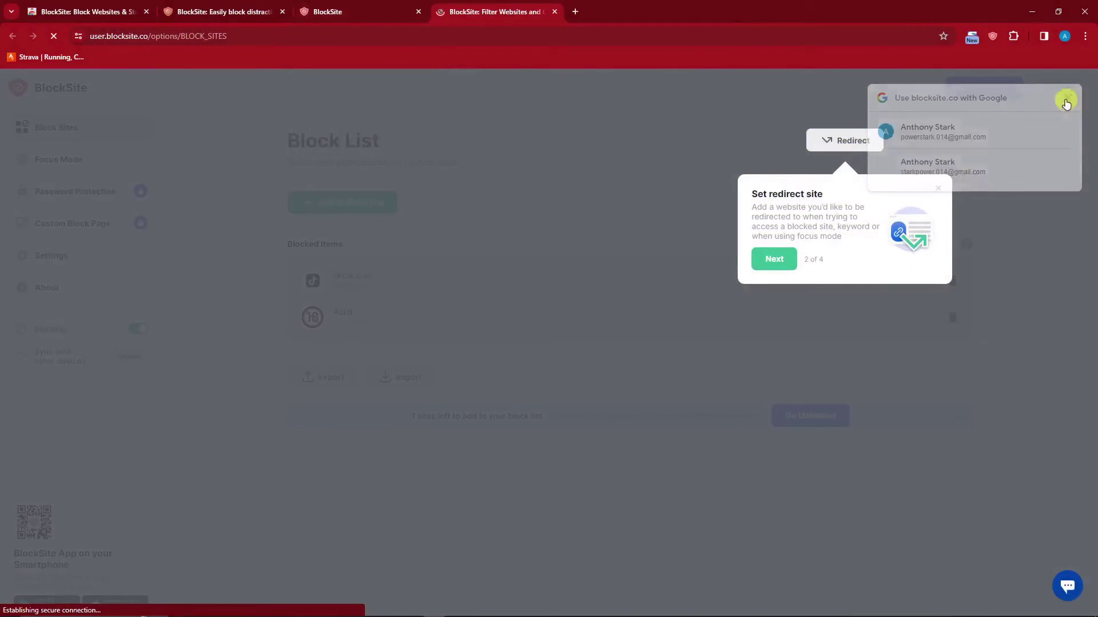
{"action": "left_click", "coordinate": [937, 190]}
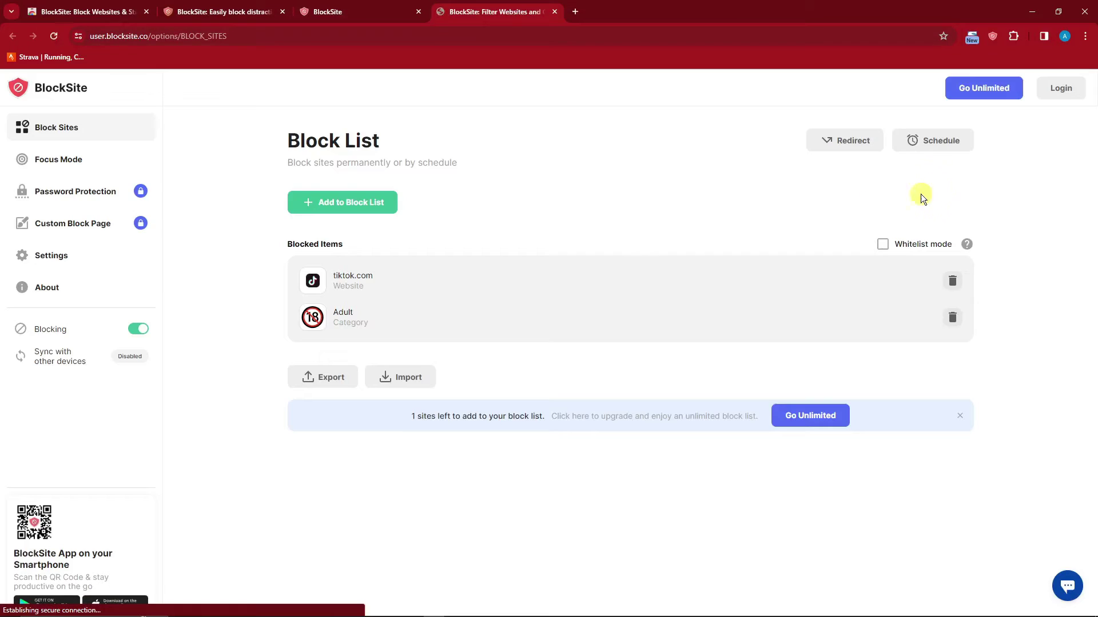
{"action": "left_click", "coordinate": [952, 281]}
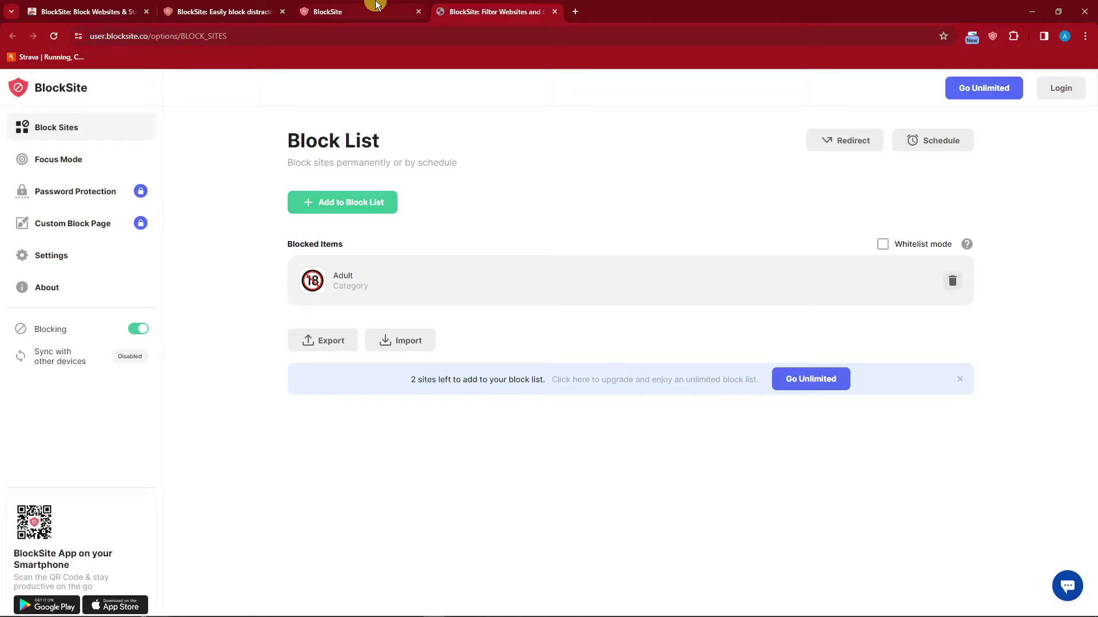
Load tiktok.com from the address bar and pause the staircase video.
{"action": "left_click", "coordinate": [568, 35]}
{"action": "type", "text": "tiktok.com"}
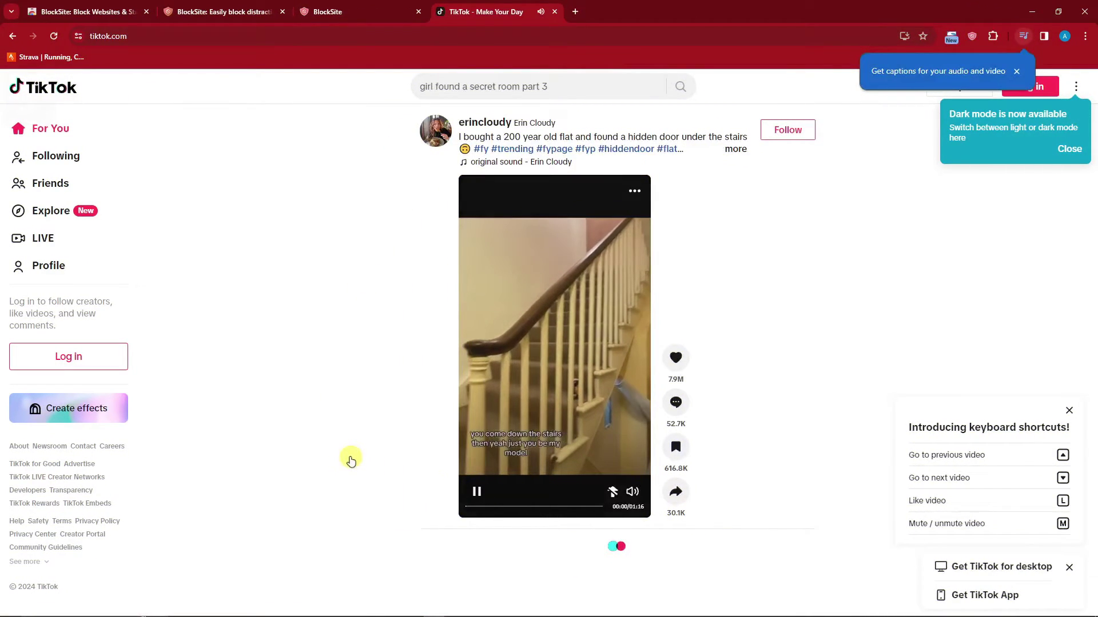
{"action": "key", "text": "space"}
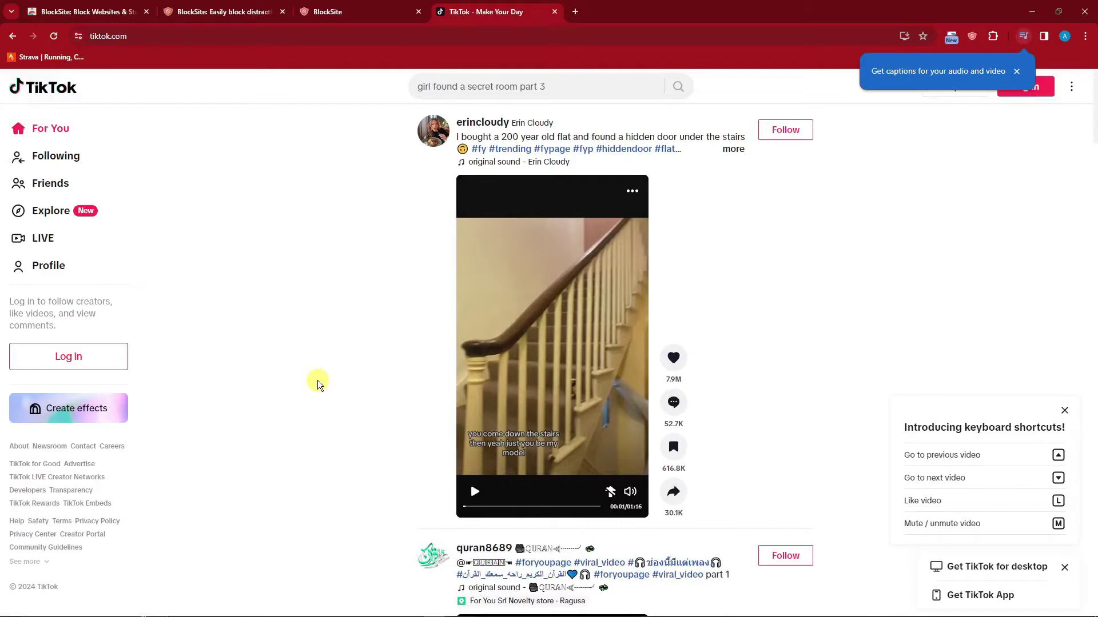
{"action": "scroll", "coordinate": [314, 375], "scroll_direction": "down", "scroll_amount": 1}
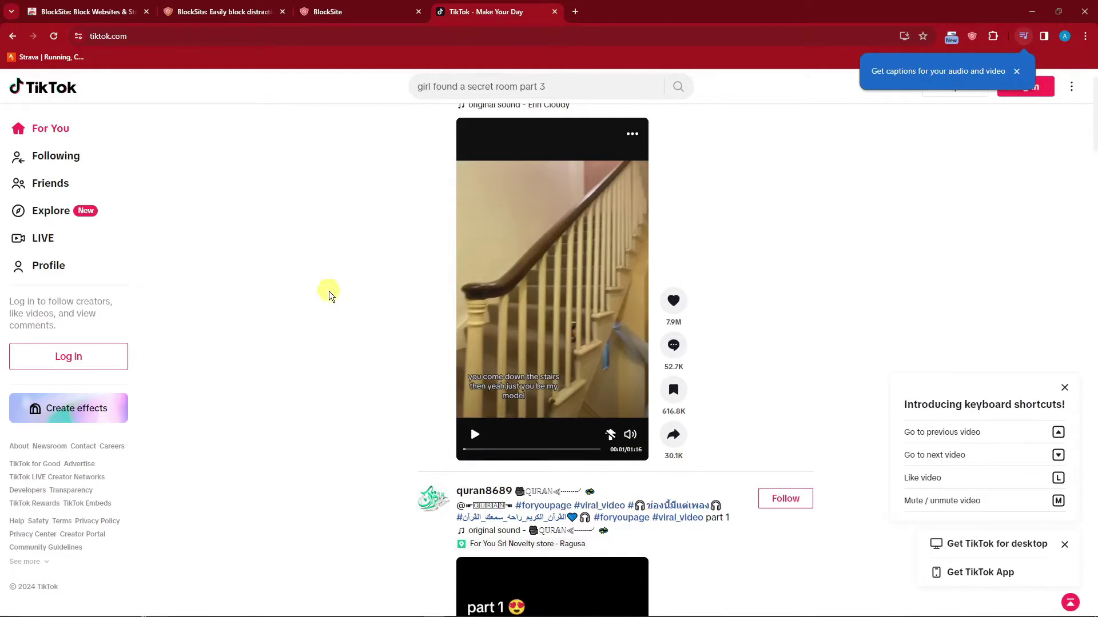
{"action": "scroll", "coordinate": [329, 292], "scroll_direction": "down", "scroll_amount": 2}
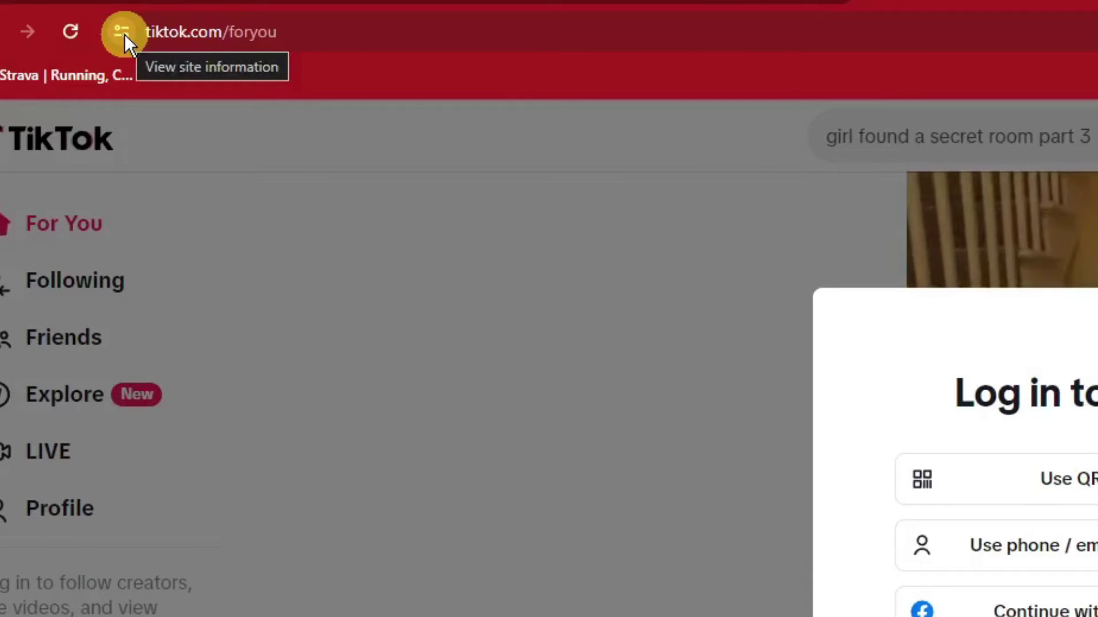
Open the tiktok.com site information menu in the address bar.
{"action": "left_click", "coordinate": [122, 33]}
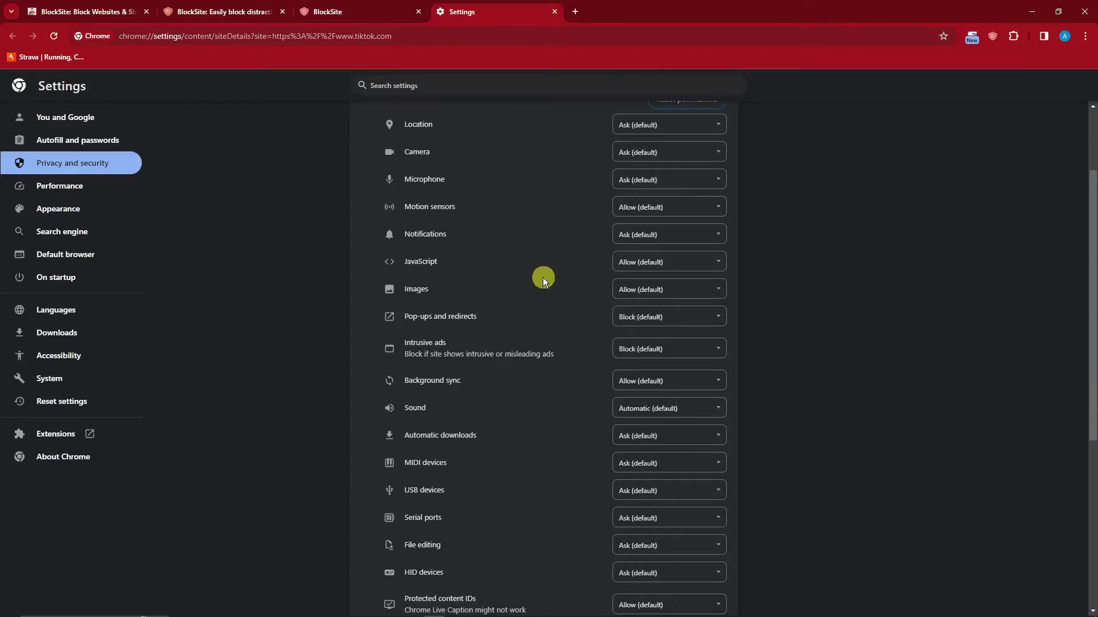
{"action": "scroll", "coordinate": [545, 280], "scroll_direction": "down", "scroll_amount": 2}
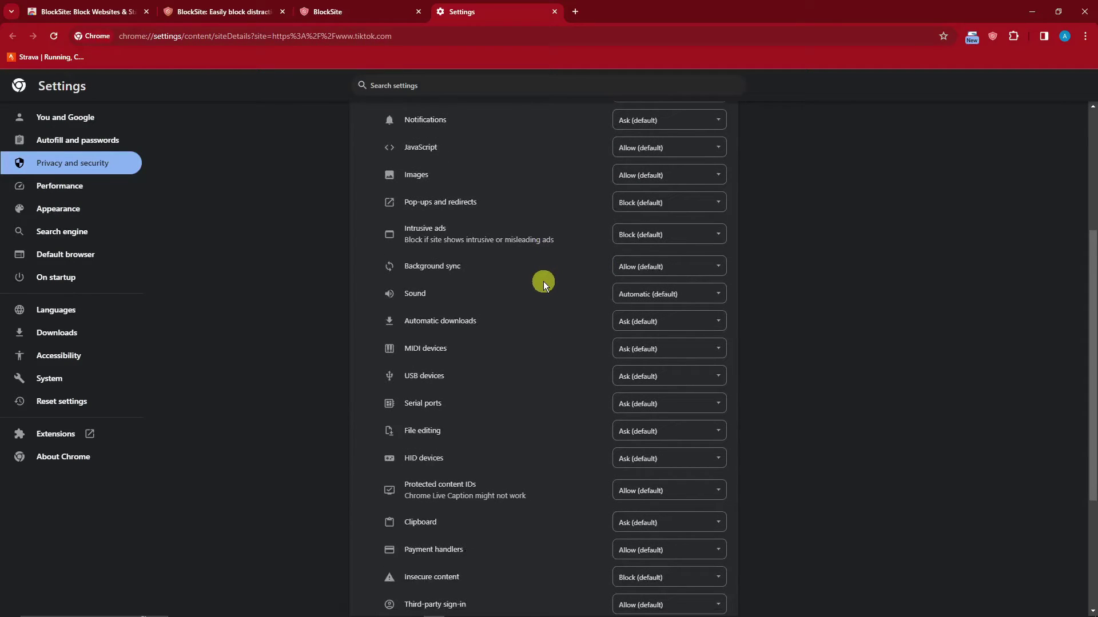
Set JavaScript and Images to Block for tiktok.com.
{"action": "left_click", "coordinate": [644, 147]}
{"action": "left_click", "coordinate": [644, 179]}
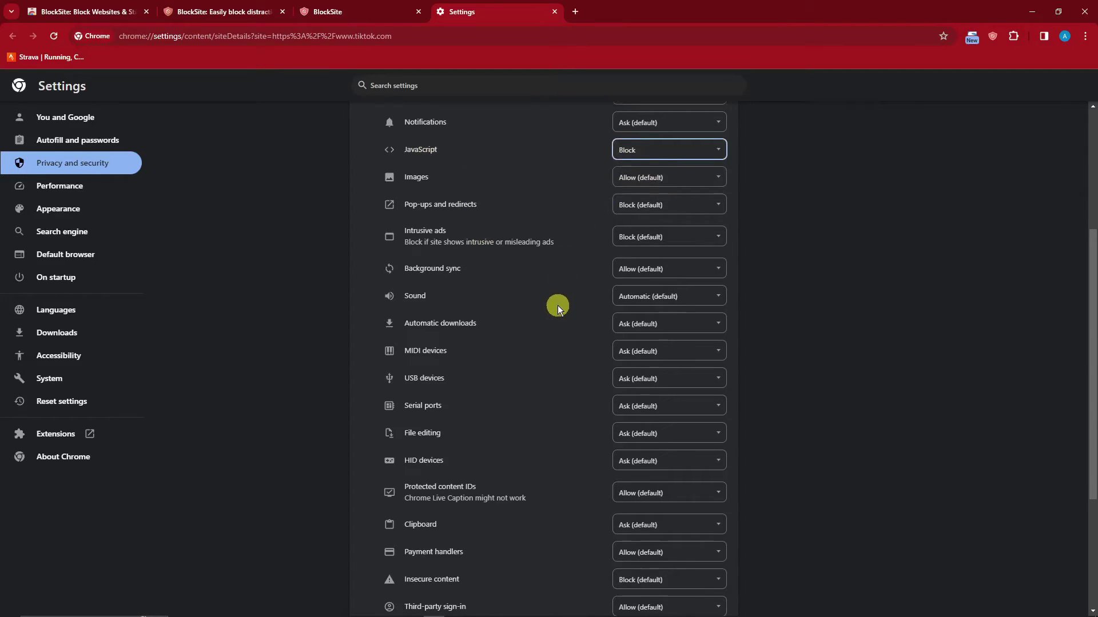
{"action": "scroll", "coordinate": [559, 306], "scroll_direction": "up", "scroll_amount": 1}
{"action": "scroll", "coordinate": [469, 369], "scroll_direction": "down", "scroll_amount": 1}
{"action": "scroll", "coordinate": [500, 418], "scroll_direction": "up", "scroll_amount": 4}
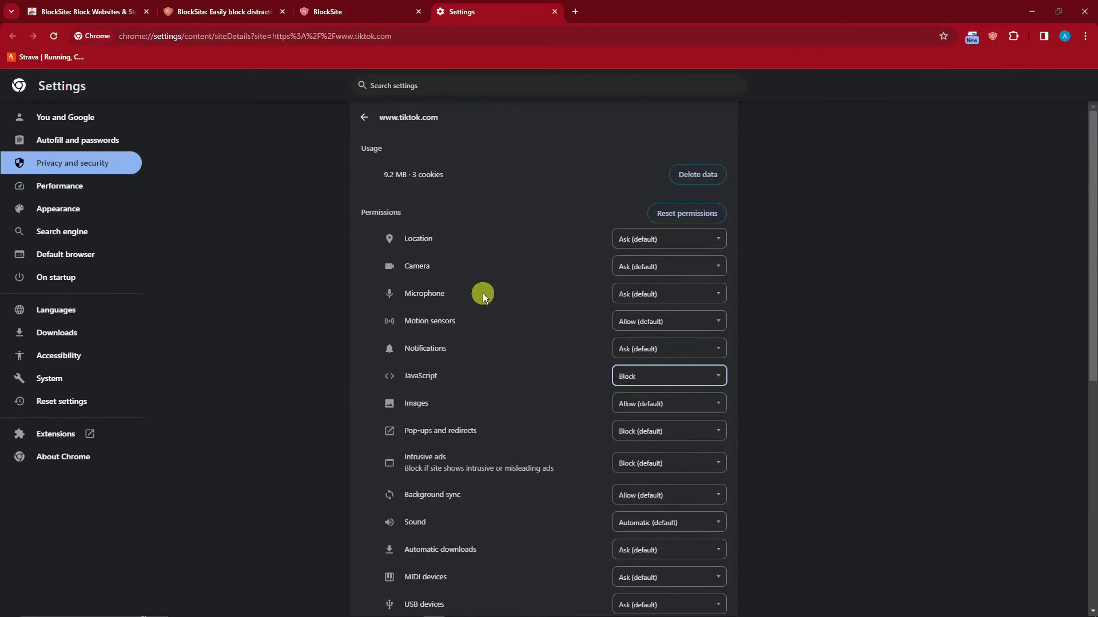
{"action": "scroll", "coordinate": [483, 294], "scroll_direction": "down", "scroll_amount": 3}
{"action": "scroll", "coordinate": [489, 354], "scroll_direction": "up", "scroll_amount": 1}
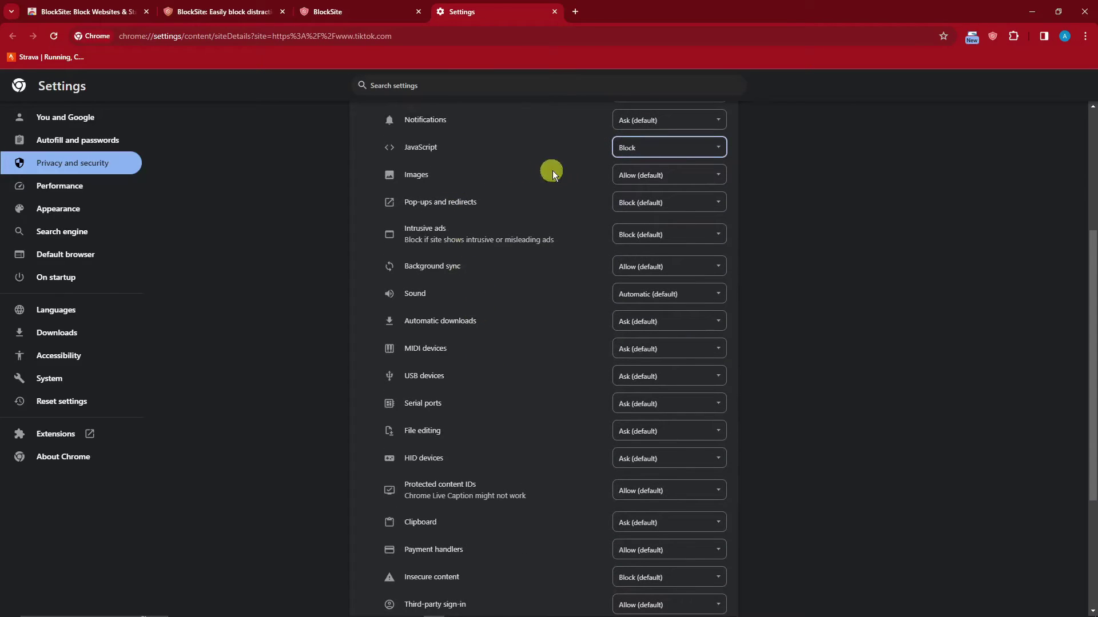
{"action": "left_click", "coordinate": [635, 176]}
{"action": "left_click", "coordinate": [642, 202]}
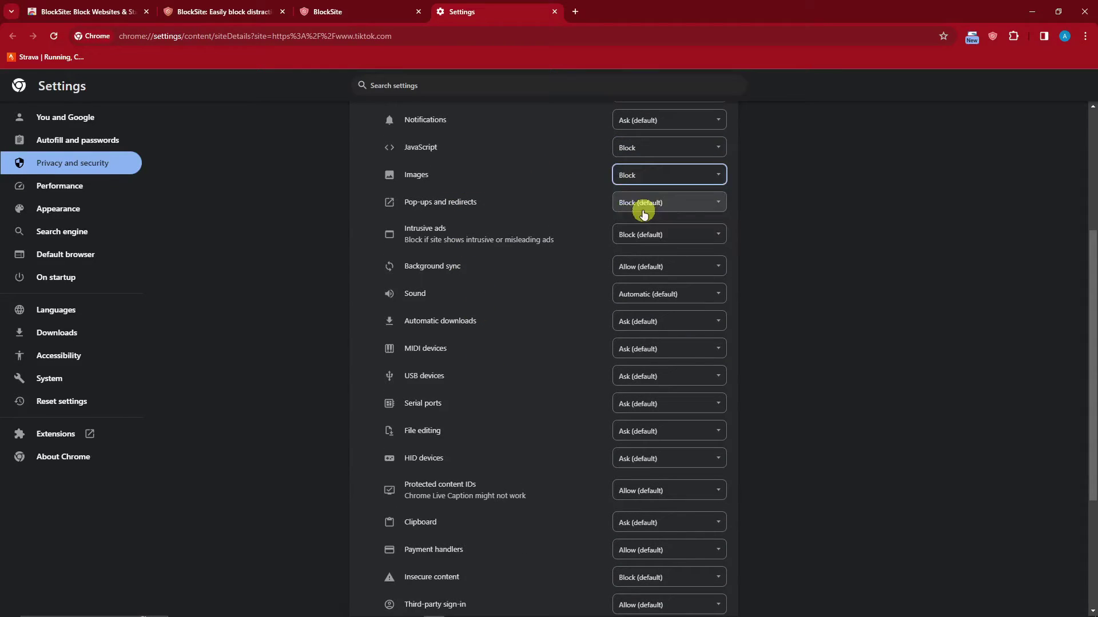
{"action": "scroll", "coordinate": [497, 372], "scroll_direction": "down", "scroll_amount": 1}
Set Sound to Mute and Camera to Block for tiktok.com.
{"action": "left_click", "coordinate": [635, 238]}
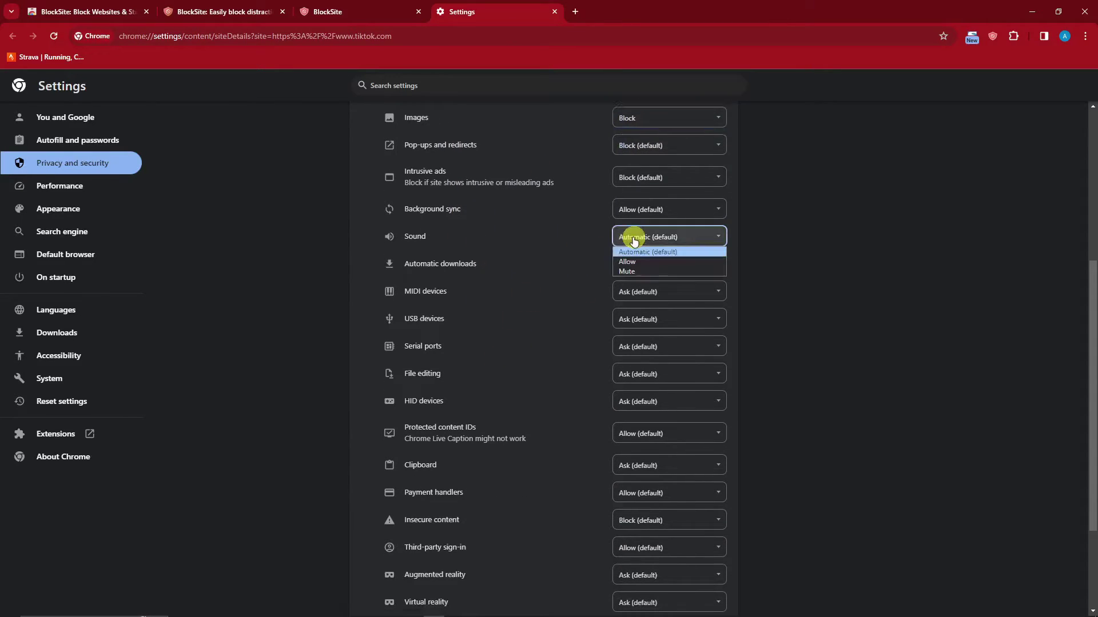
{"action": "left_click", "coordinate": [646, 272]}
{"action": "scroll", "coordinate": [550, 276], "scroll_direction": "down", "scroll_amount": 2}
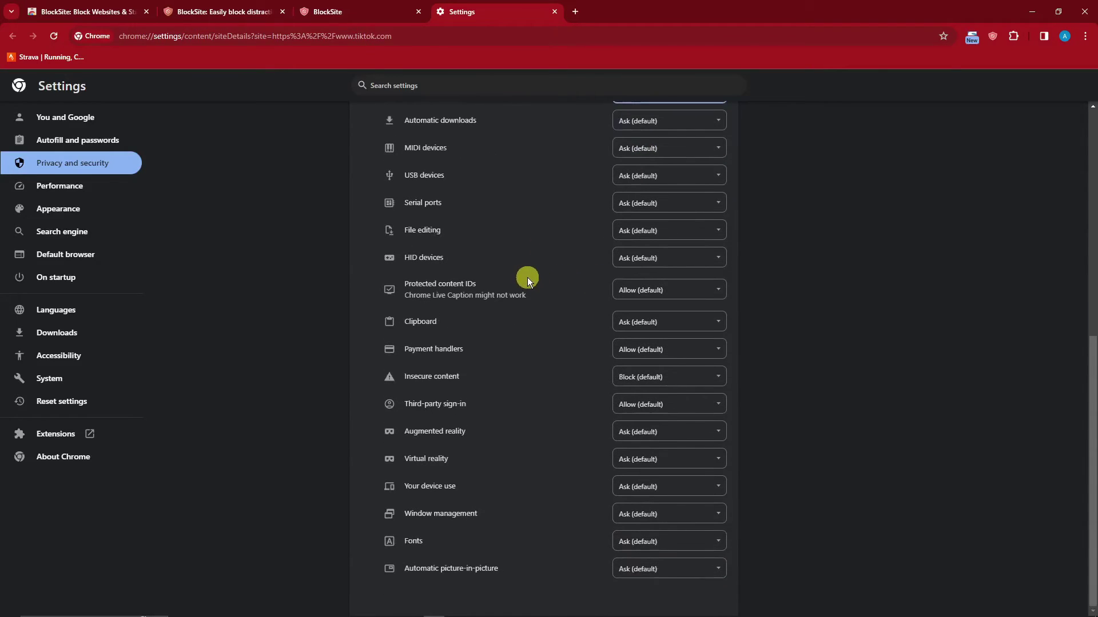
{"action": "scroll", "coordinate": [454, 439], "scroll_direction": "up", "scroll_amount": 3}
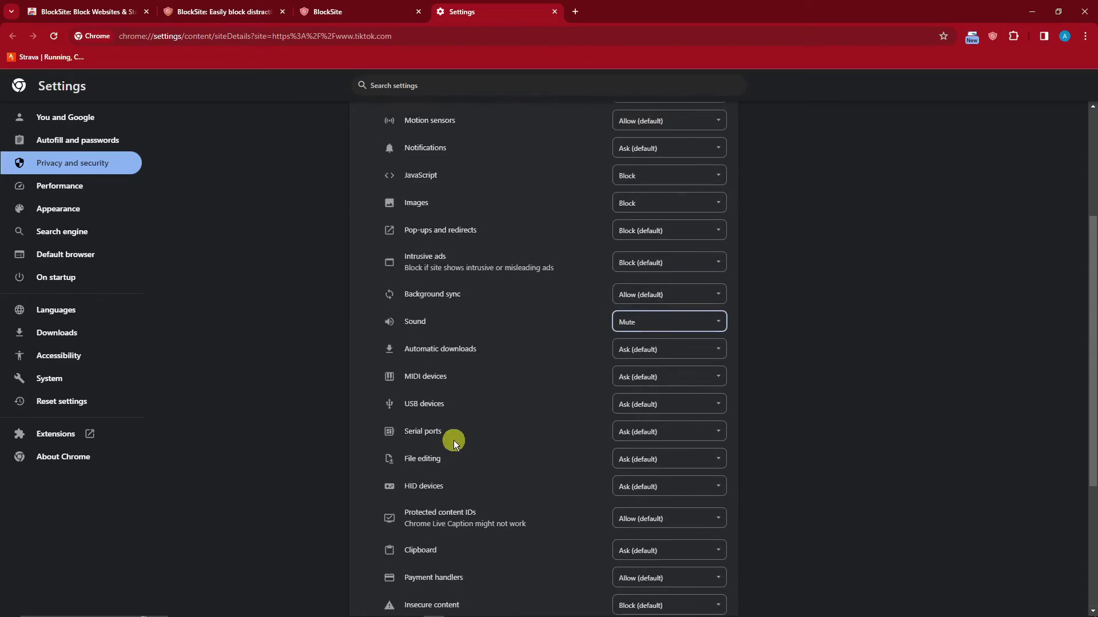
{"action": "scroll", "coordinate": [454, 440], "scroll_direction": "up", "scroll_amount": 3}
{"action": "left_click", "coordinate": [644, 266]}
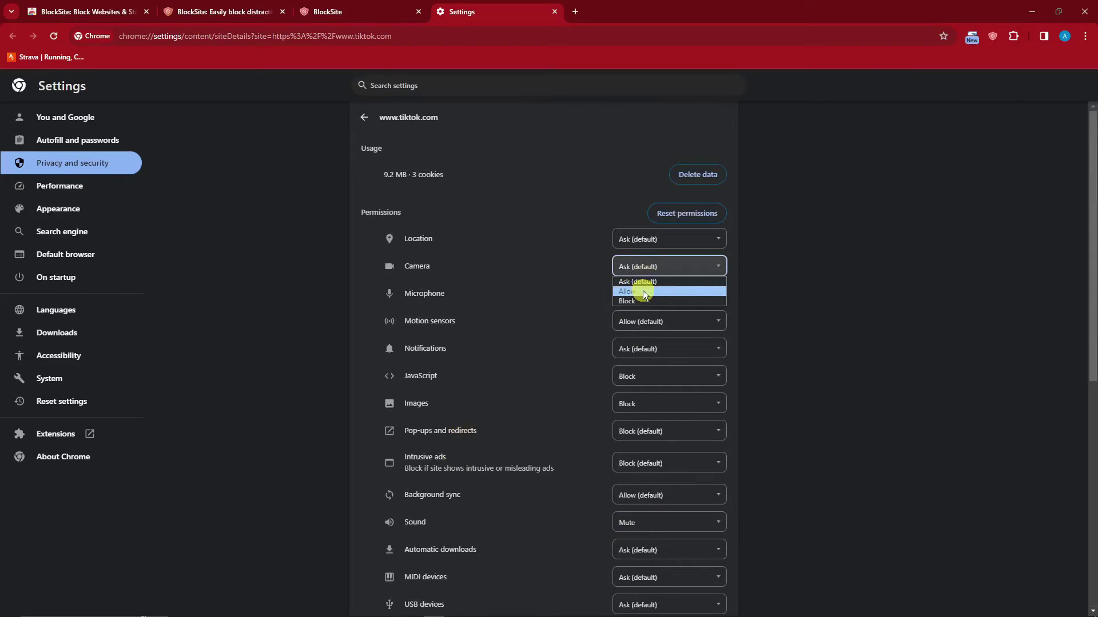
{"action": "left_click", "coordinate": [643, 301]}
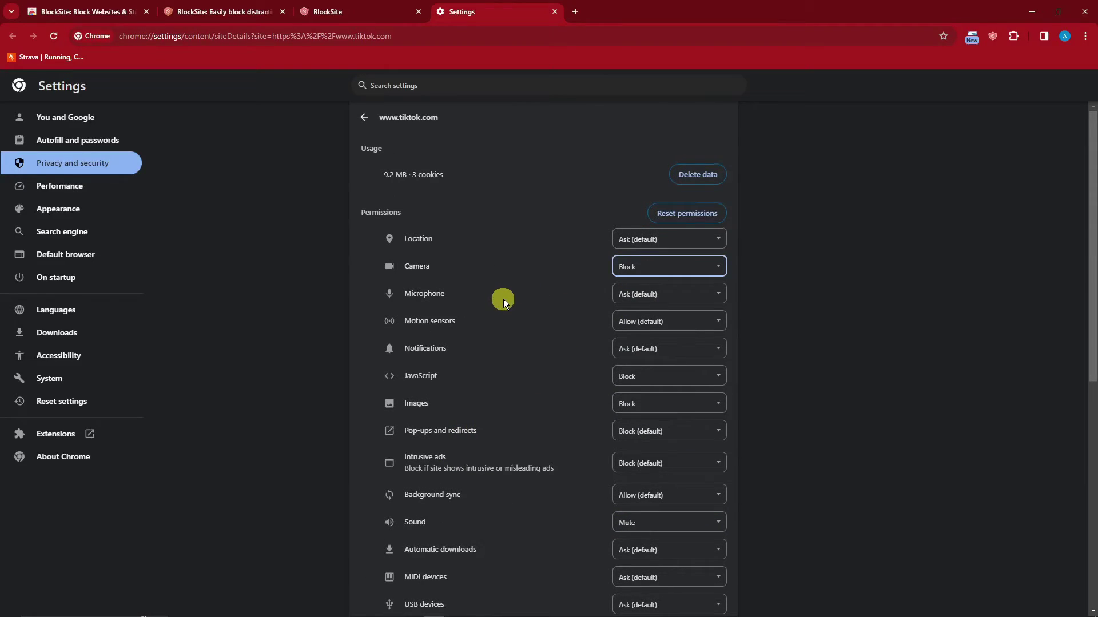
{"action": "scroll", "coordinate": [504, 299], "scroll_direction": "down", "scroll_amount": 5}
{"action": "scroll", "coordinate": [505, 296], "scroll_direction": "up", "scroll_amount": 2}
{"action": "scroll", "coordinate": [506, 295], "scroll_direction": "up", "scroll_amount": 3}
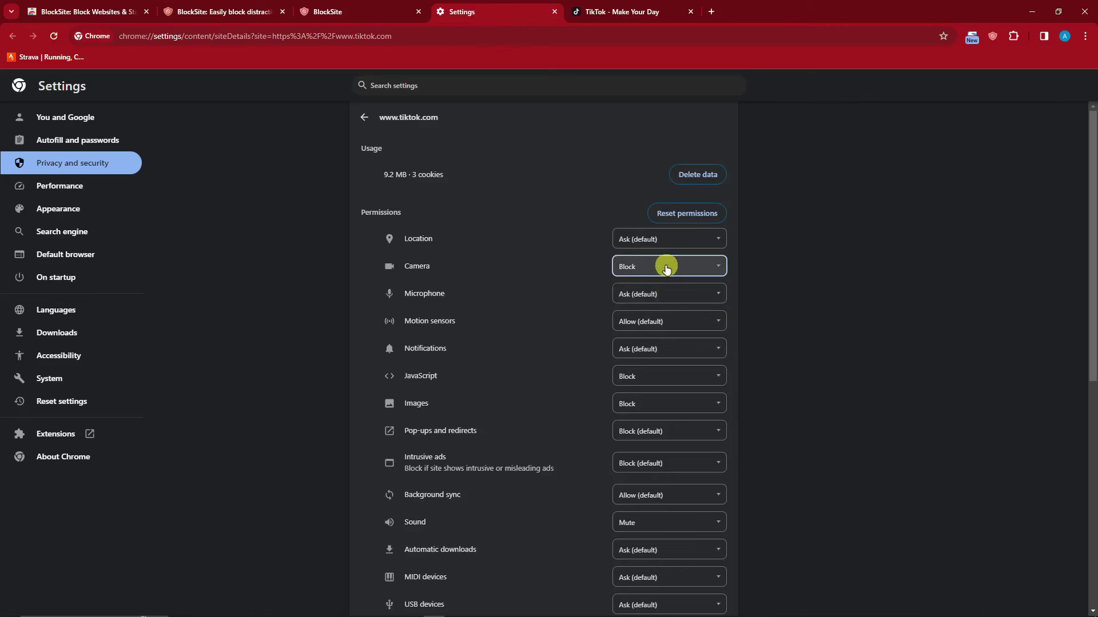
Set tiktok.com's camera back to Ask and allow pop-ups, redirects and intrusive ads.
{"action": "left_click", "coordinate": [657, 281]}
{"action": "scroll", "coordinate": [660, 214], "scroll_direction": "down", "scroll_amount": 2}
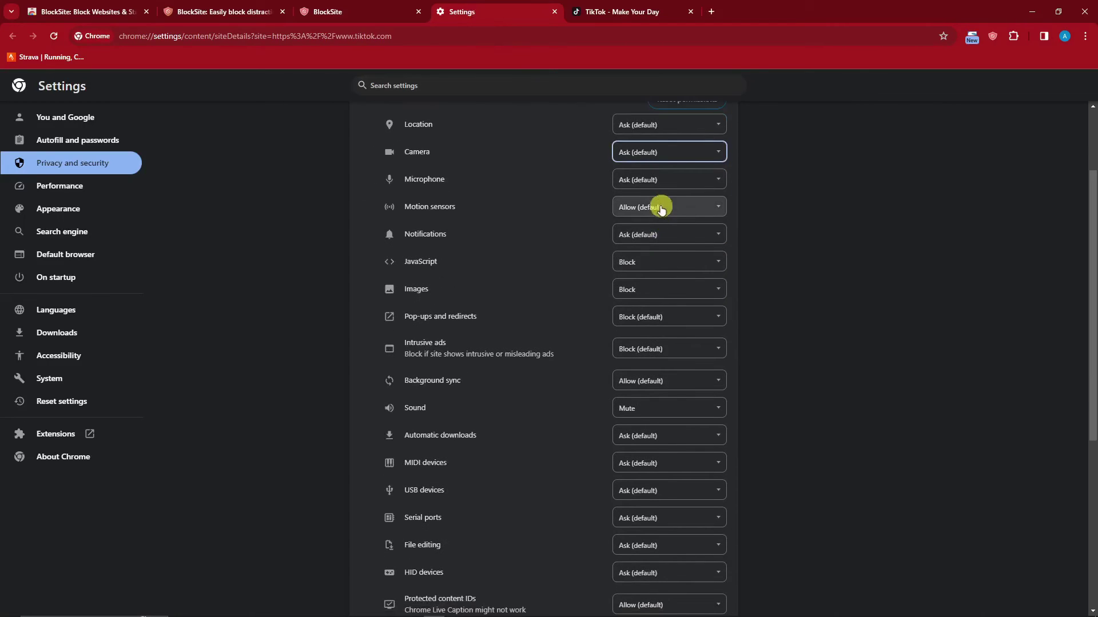
{"action": "left_click", "coordinate": [647, 316]}
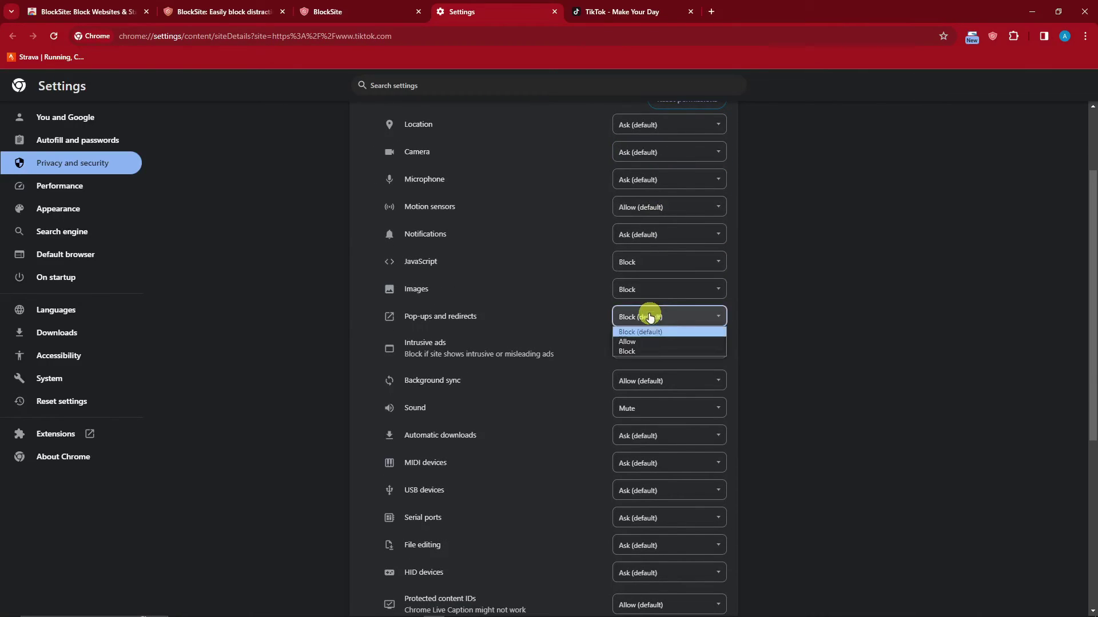
{"action": "left_click", "coordinate": [645, 339]}
{"action": "left_click", "coordinate": [648, 350]}
{"action": "left_click", "coordinate": [643, 374]}
{"action": "scroll", "coordinate": [740, 404], "scroll_direction": "down", "scroll_amount": 4}
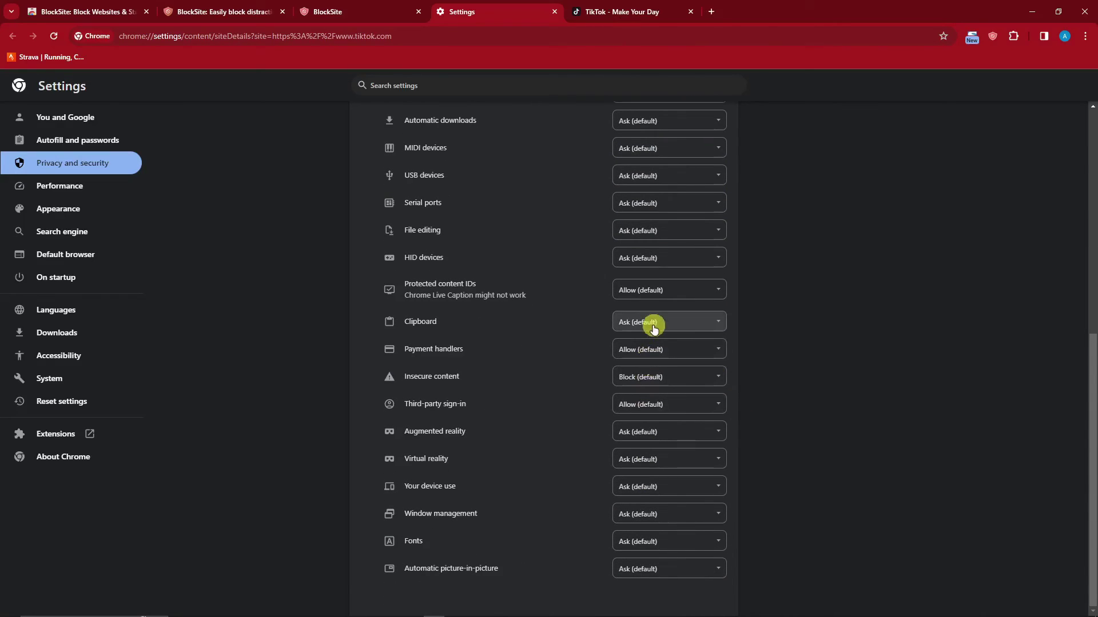
{"action": "left_click", "coordinate": [660, 378]}
{"action": "scroll", "coordinate": [664, 375], "scroll_direction": "up", "scroll_amount": 3}
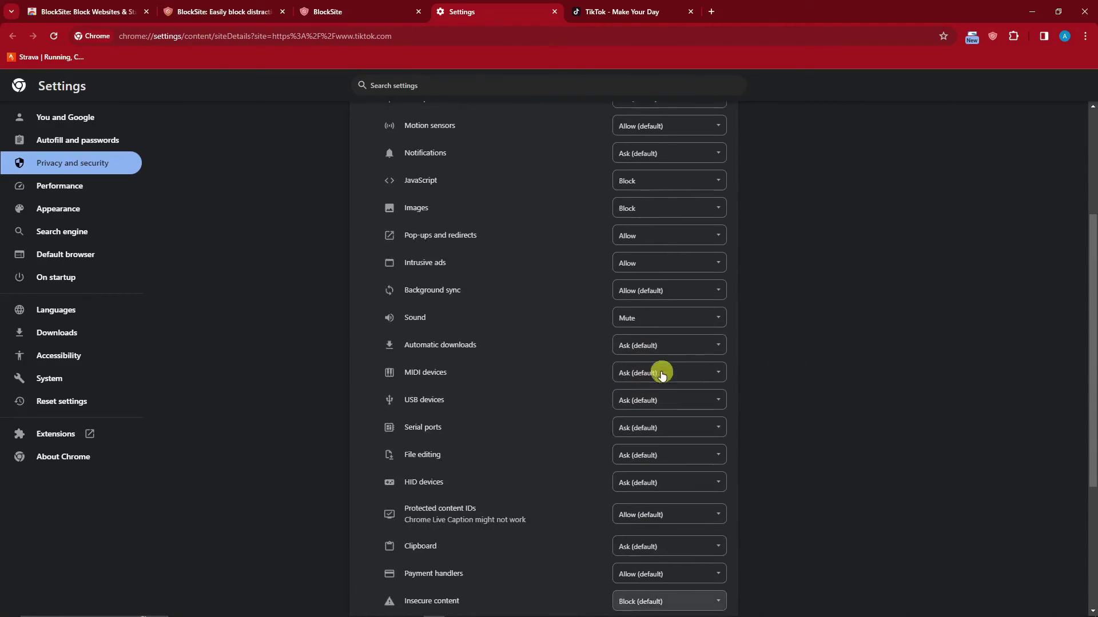
{"action": "scroll", "coordinate": [661, 372], "scroll_direction": "up", "scroll_amount": 2}
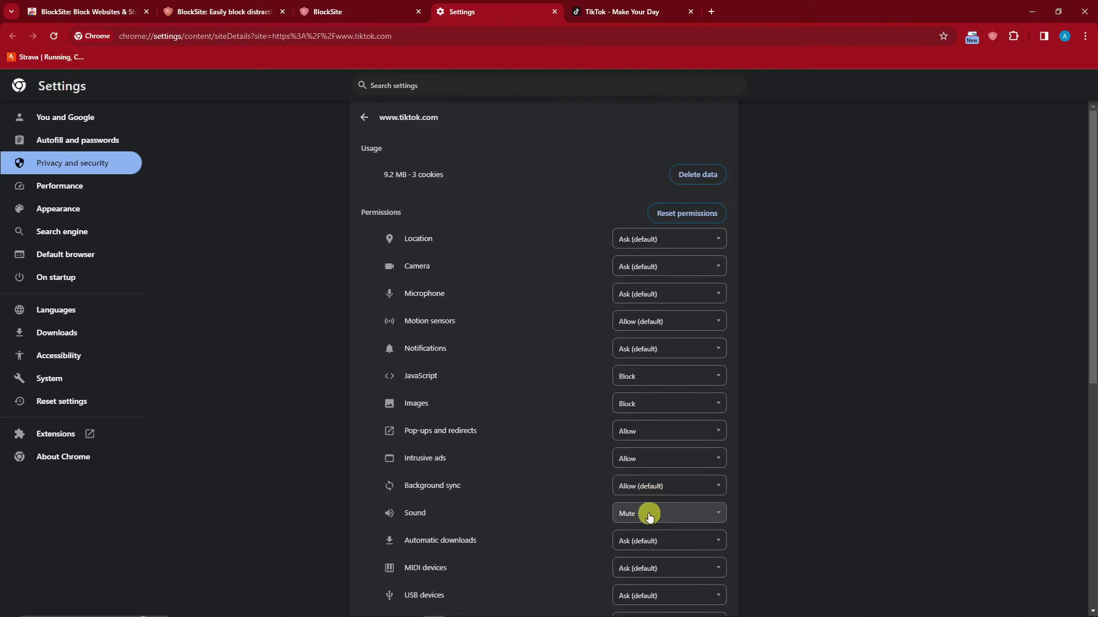
Allow sound, JavaScript and images for tiktok.com, then close the TikTok tab.
{"action": "left_click", "coordinate": [648, 516]}
{"action": "left_click", "coordinate": [644, 533]}
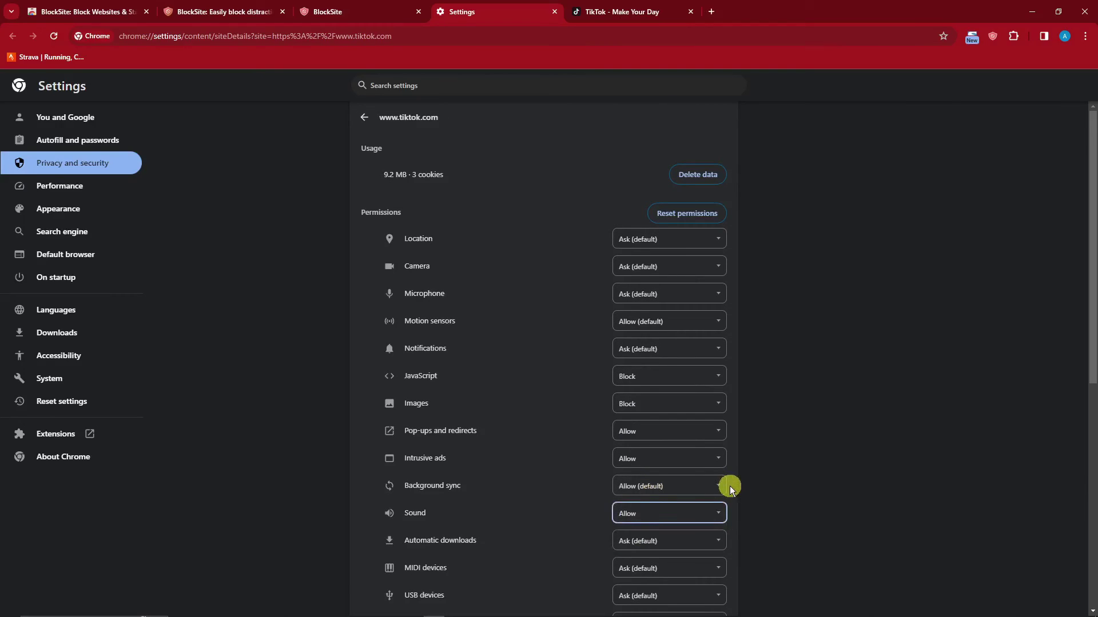
{"action": "left_click", "coordinate": [638, 386]}
{"action": "left_click", "coordinate": [640, 407]}
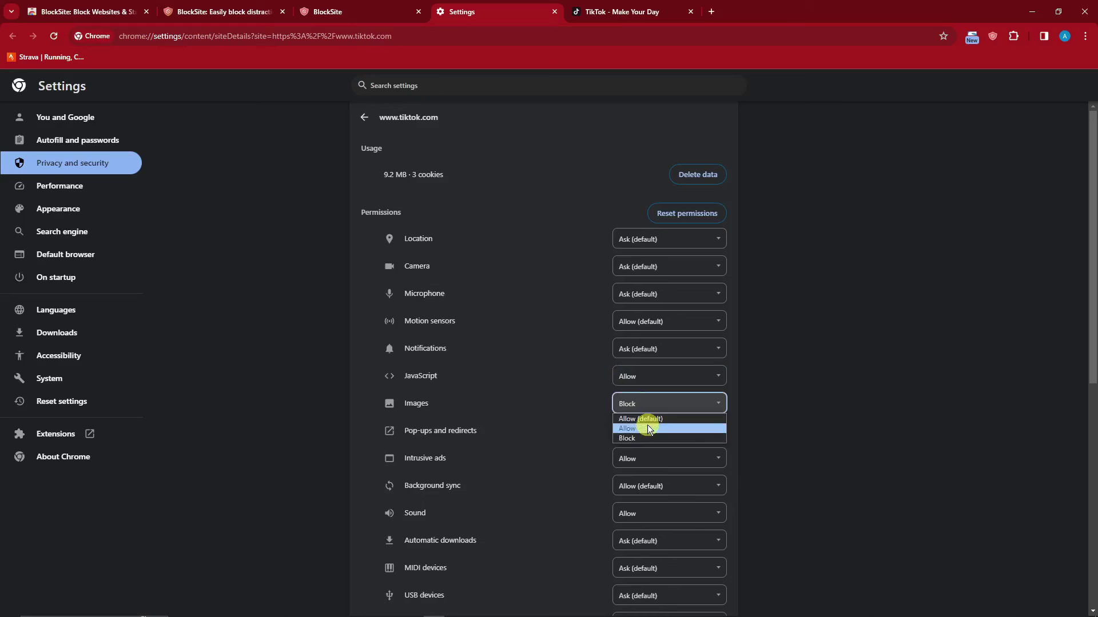
{"action": "scroll", "coordinate": [600, 435], "scroll_direction": "down", "scroll_amount": 4}
{"action": "scroll", "coordinate": [603, 438], "scroll_direction": "down", "scroll_amount": 1}
{"action": "scroll", "coordinate": [600, 436], "scroll_direction": "up", "scroll_amount": 4}
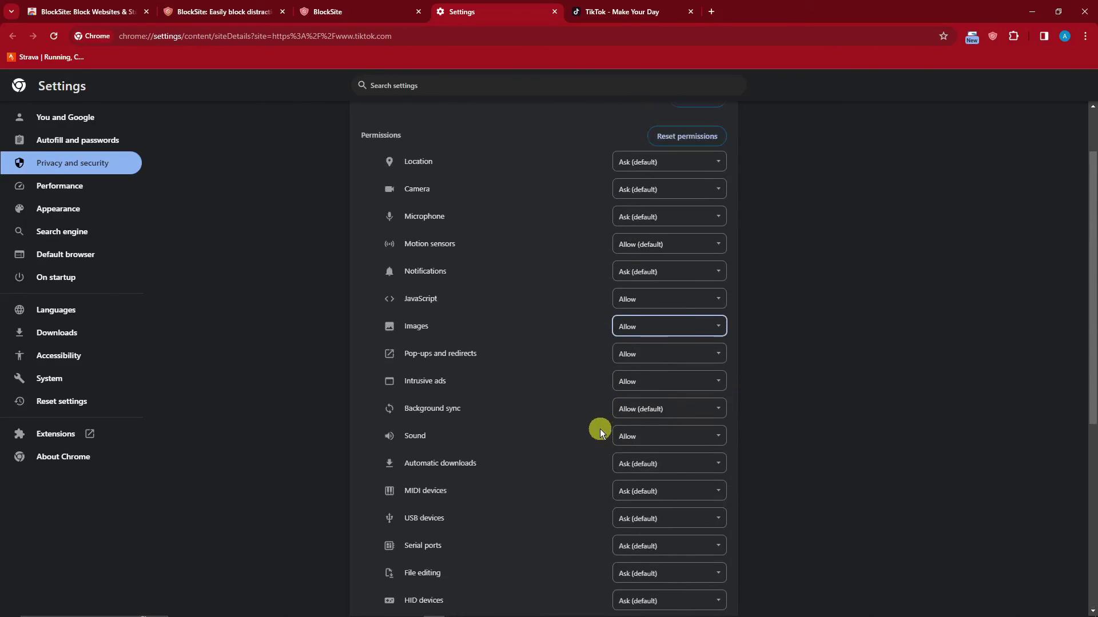
{"action": "scroll", "coordinate": [524, 314], "scroll_direction": "up", "scroll_amount": 1}
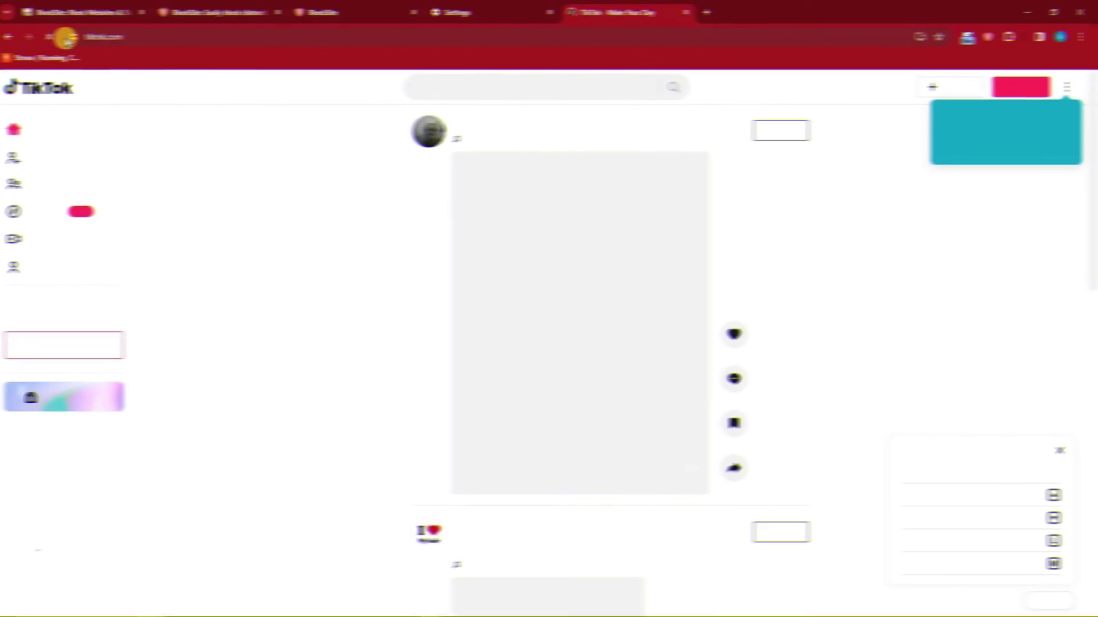
{"action": "scroll", "coordinate": [361, 348], "scroll_direction": "down", "scroll_amount": 3}
{"action": "scroll", "coordinate": [391, 350], "scroll_direction": "down", "scroll_amount": 3}
{"action": "scroll", "coordinate": [394, 349], "scroll_direction": "up", "scroll_amount": 4}
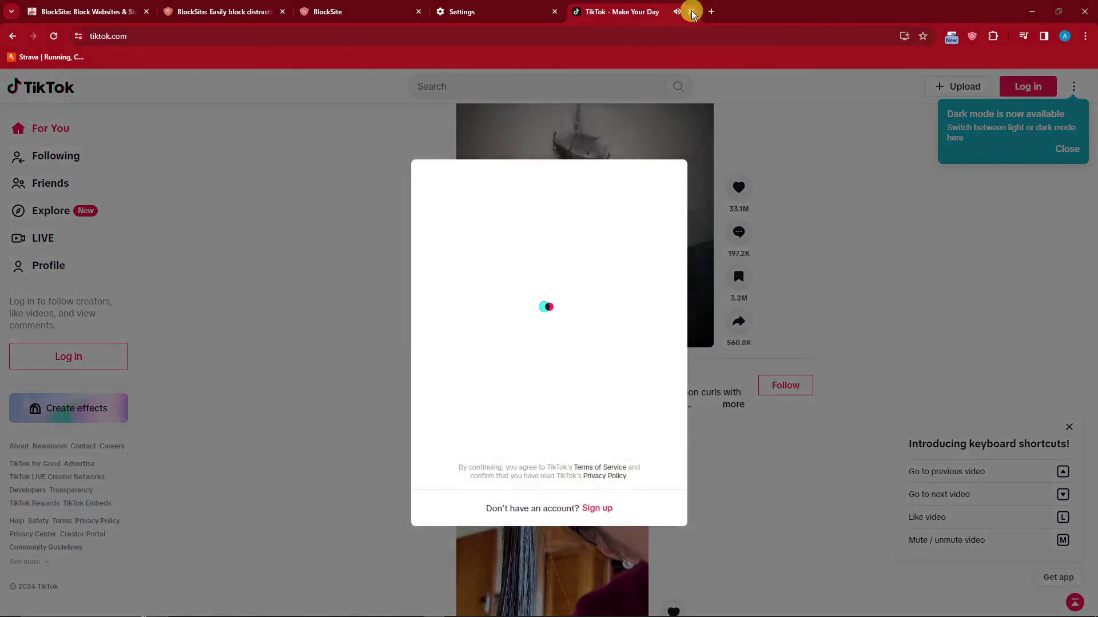
{"action": "left_click", "coordinate": [690, 11]}
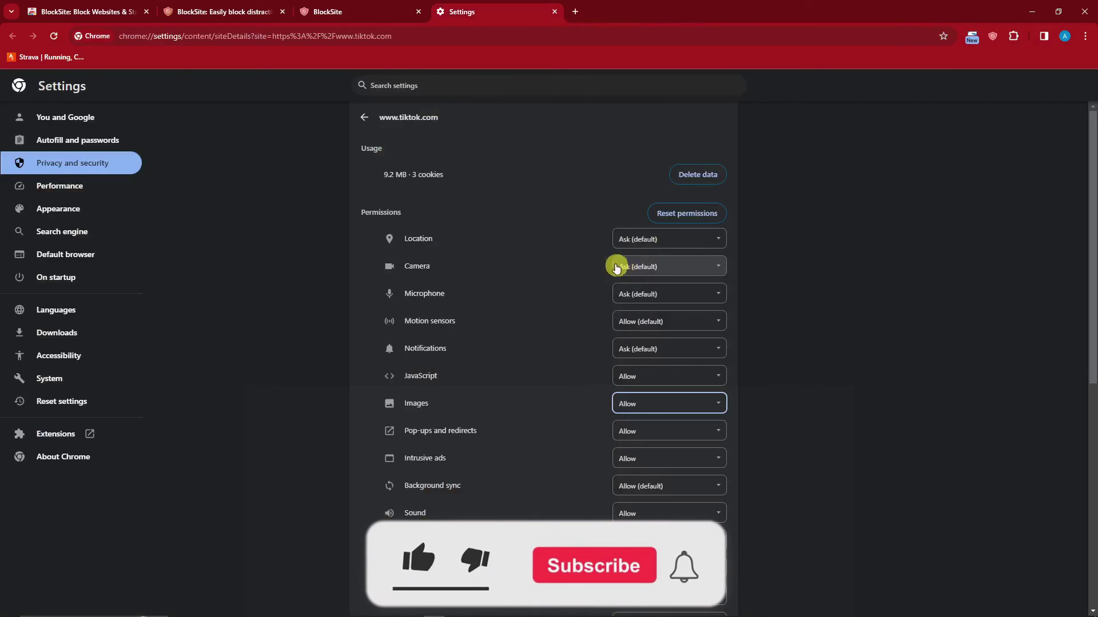